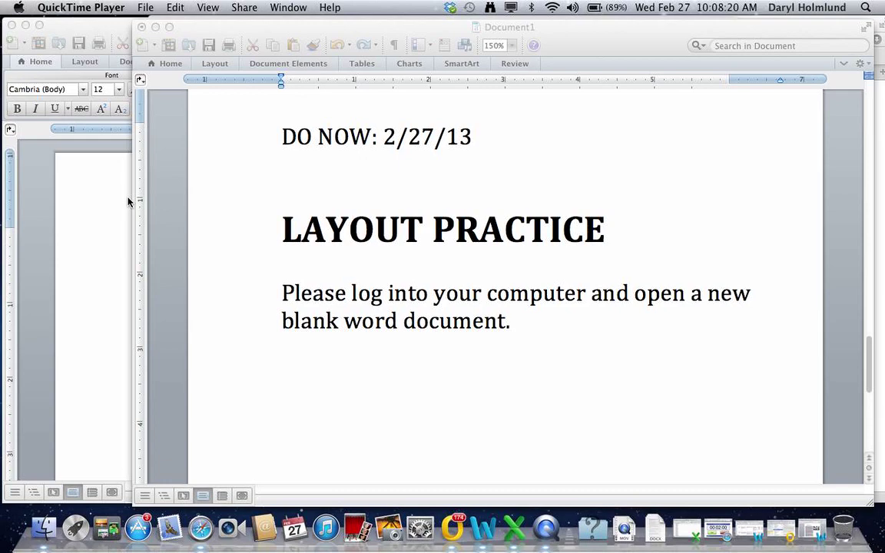
# Minimize the Do Now document and open the latimes.com sequester-cuts article in Safari
pyautogui.click(154, 27)
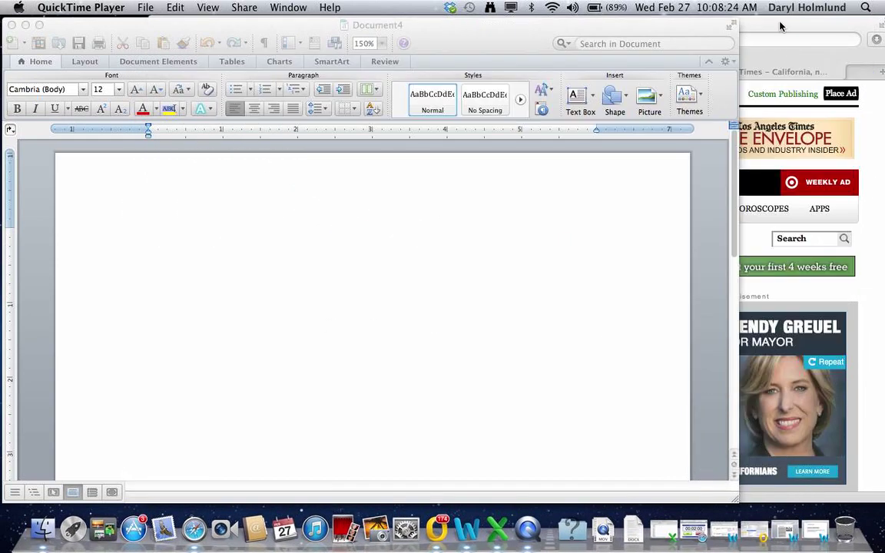
pyautogui.click(703, 22)
pyautogui.moveTo(249, 189)
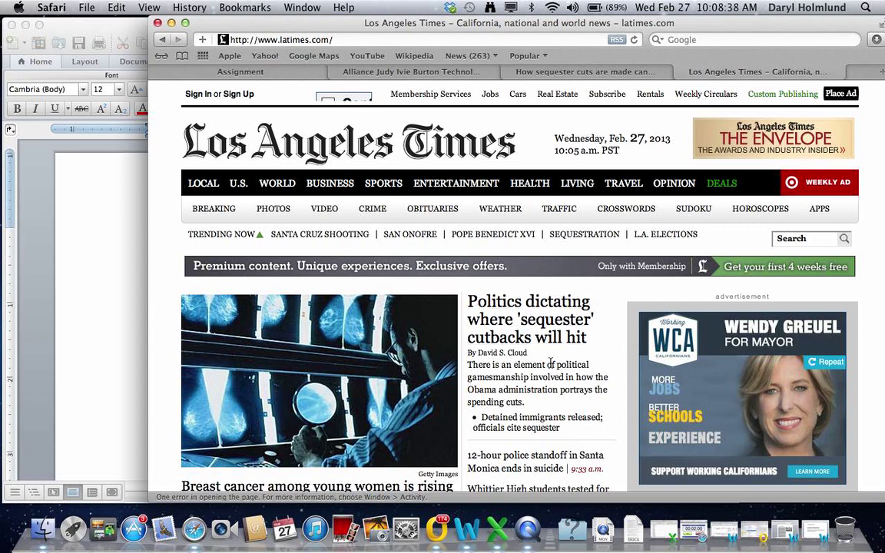
pyautogui.click(593, 71)
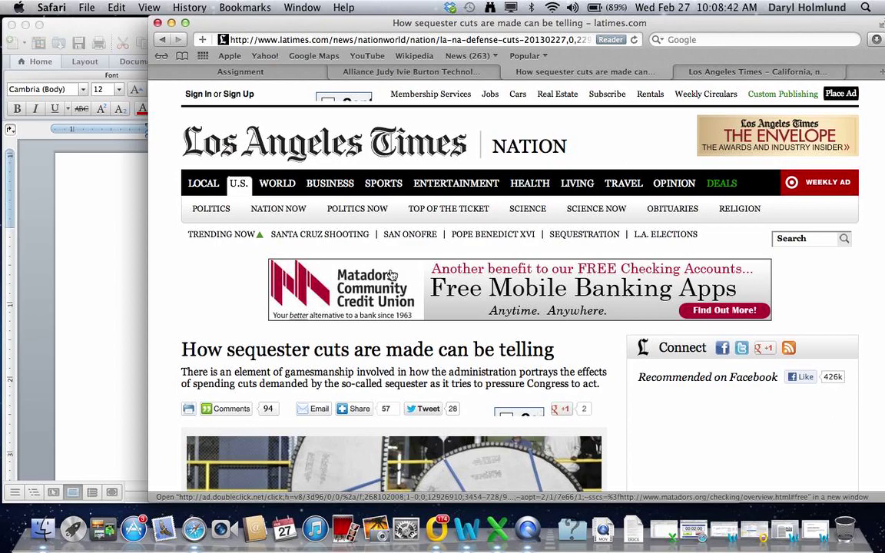
# Select and copy the article's first three paragraphs
pyautogui.scroll(-10, 392, 275)
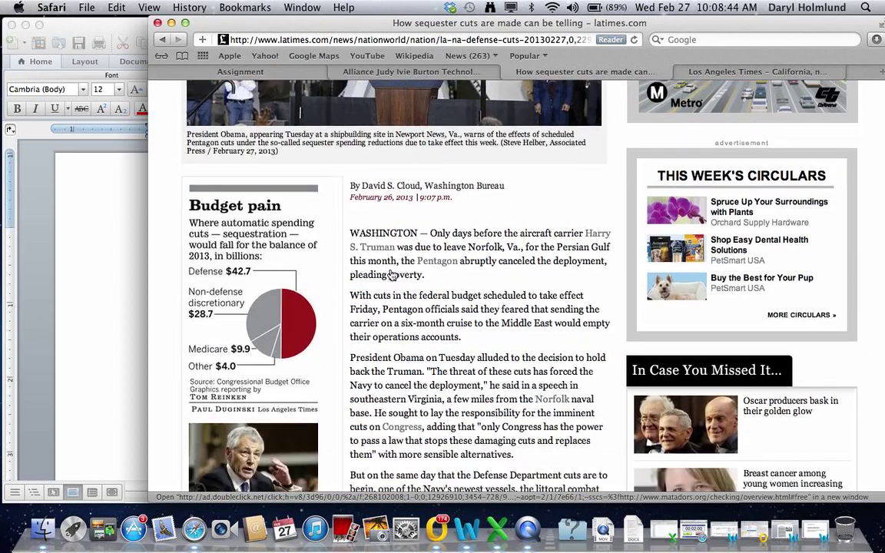
pyautogui.moveTo(348, 221); pyautogui.dragTo(532, 452)
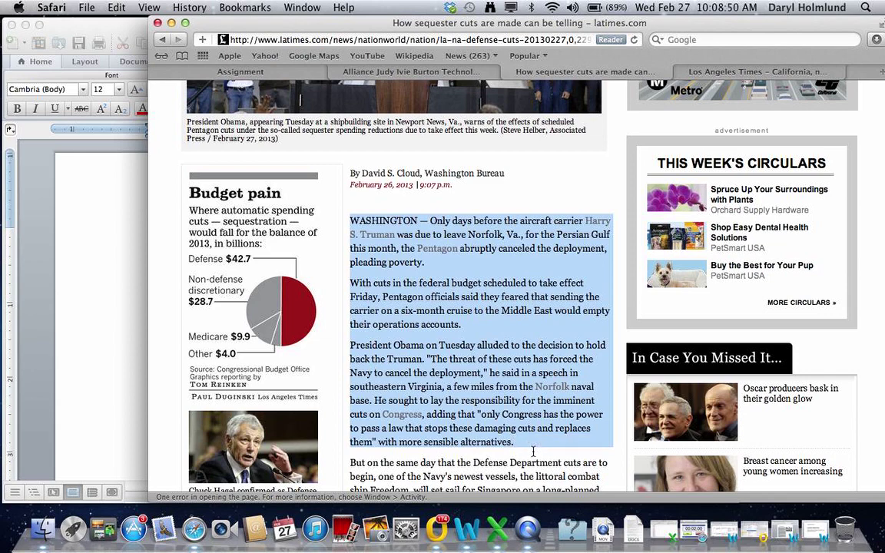
pyautogui.press('super+c')
# Paste the three sequester paragraphs into Document4 using Keep Text Only
pyautogui.click(171, 24)
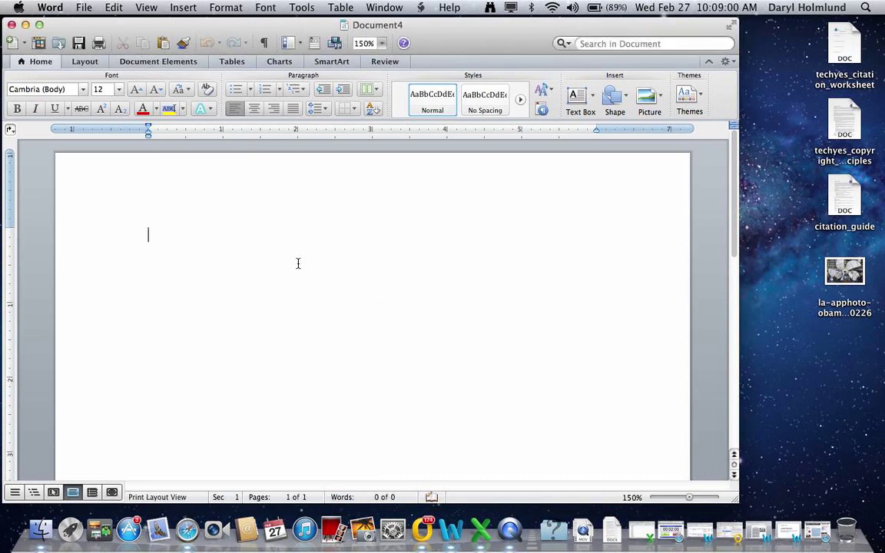
pyautogui.press('super+v')
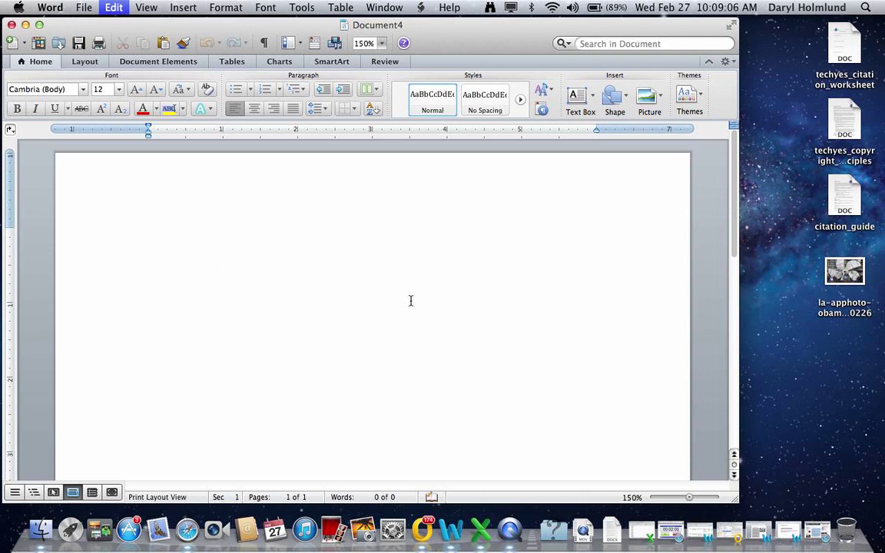
pyautogui.press('super+v')
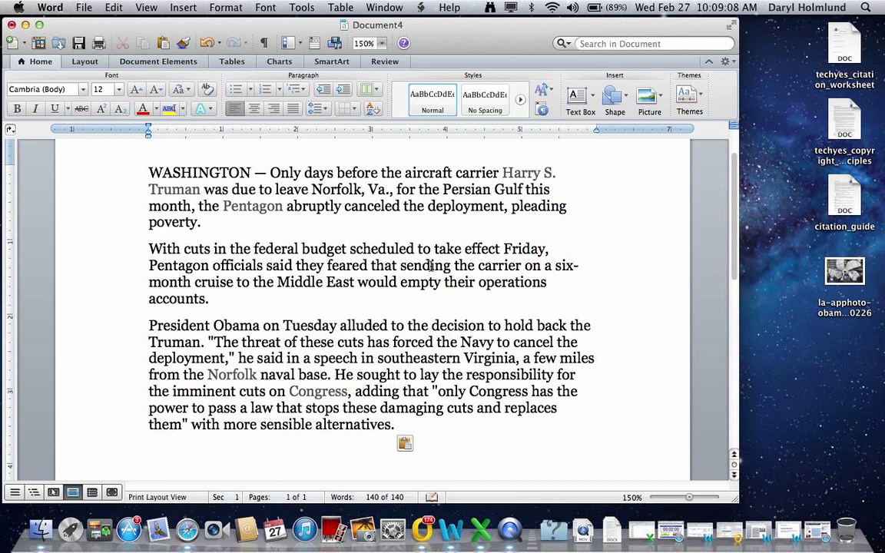
pyautogui.scroll(-1, 390, 446)
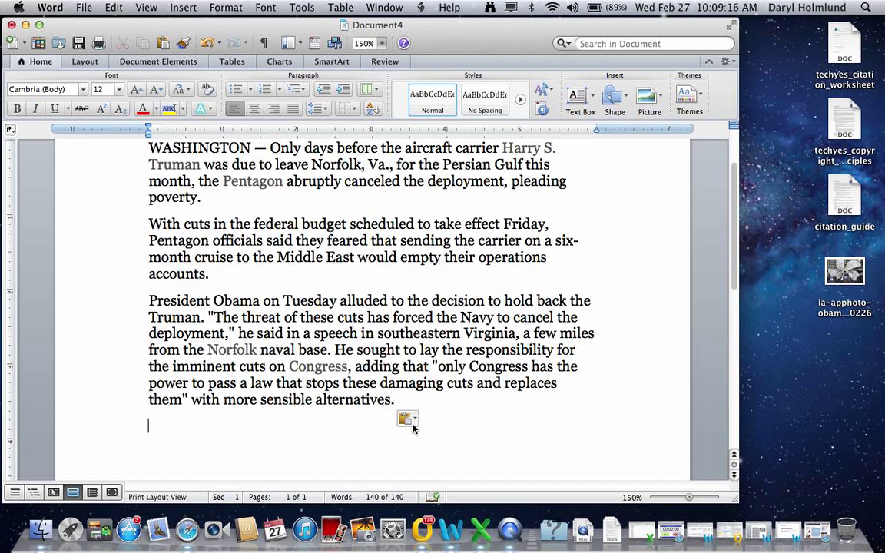
pyautogui.click(408, 420)
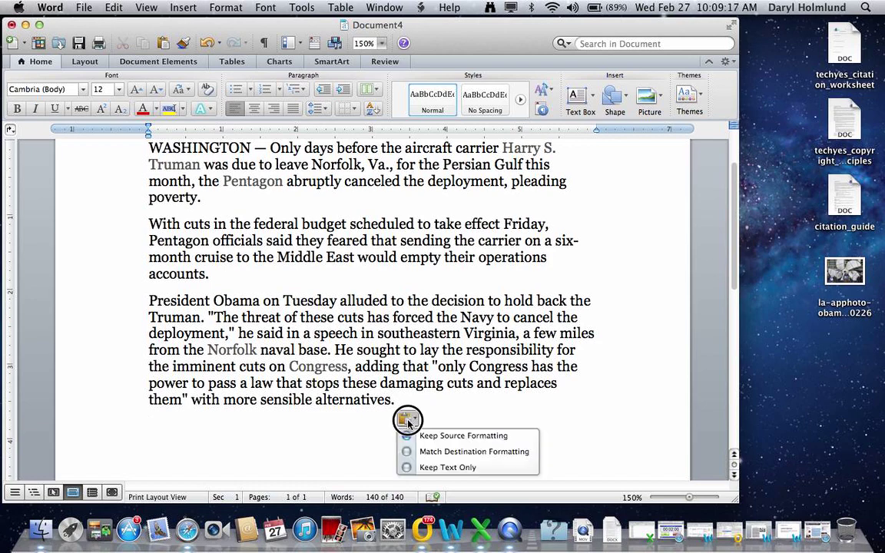
pyautogui.click(448, 468)
pyautogui.scroll(-3, 513, 336)
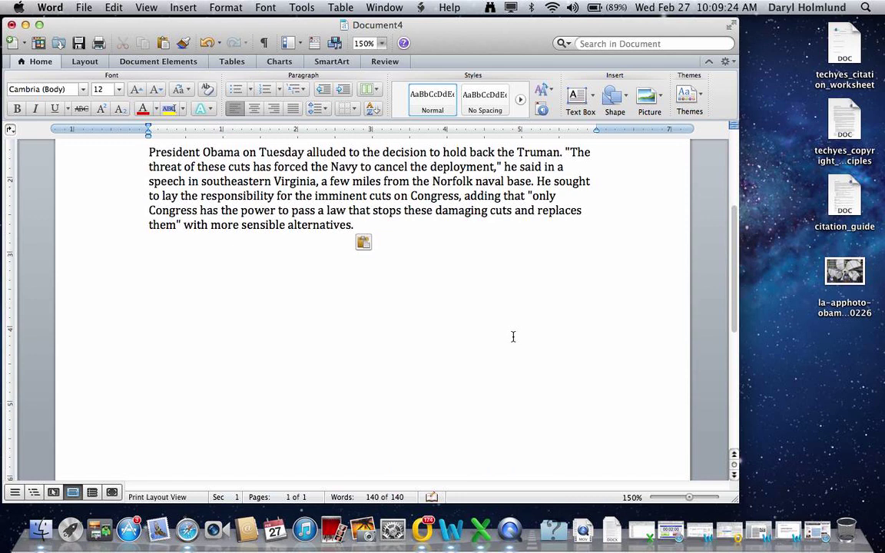
pyautogui.scroll(2, 513, 336)
pyautogui.scroll(3, 513, 337)
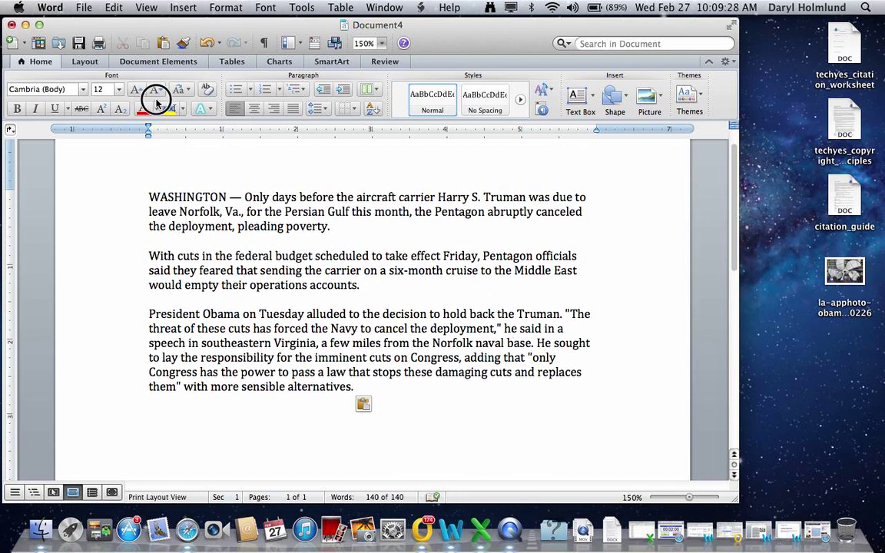
# Select the three pasted paragraphs and wrap them in a text box via Insert > Text Box
pyautogui.press('ctrl+super+Escape')
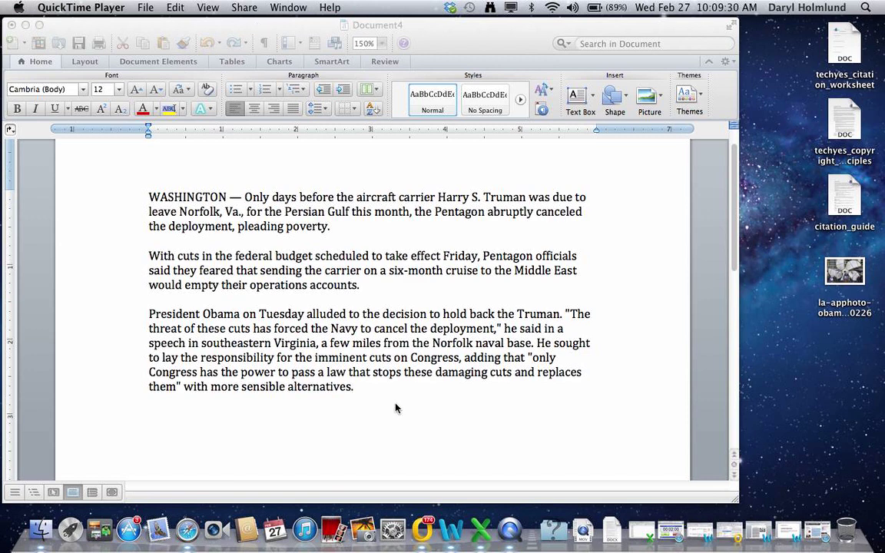
pyautogui.click(388, 395)
pyautogui.click(386, 382)
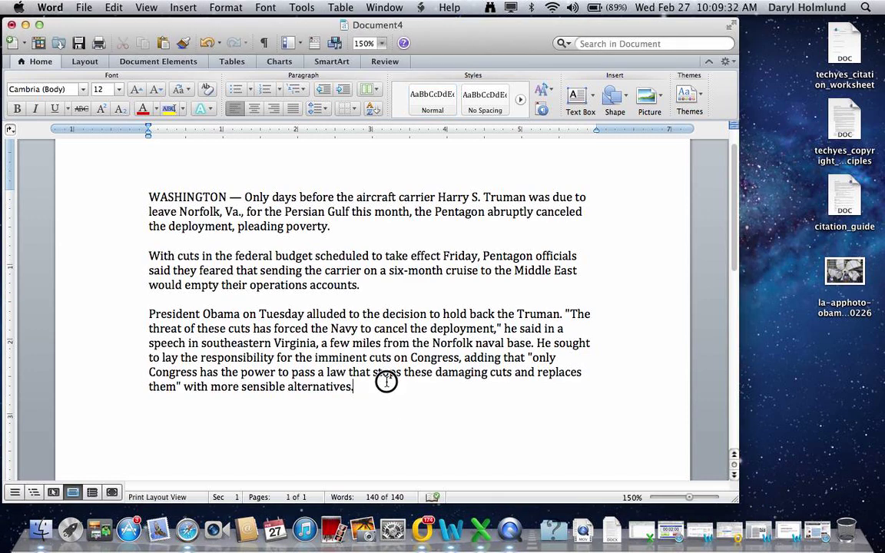
pyautogui.moveTo(386, 382); pyautogui.dragTo(156, 195)
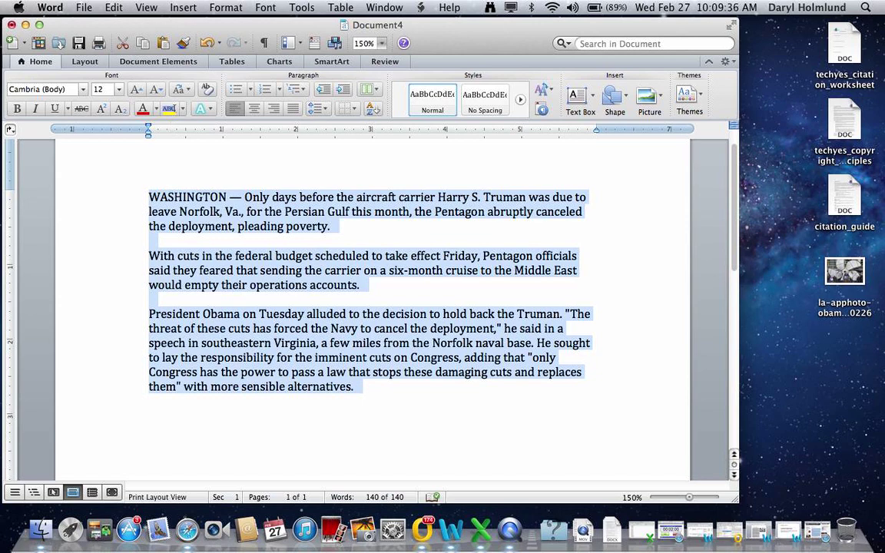
pyautogui.click(108, 8)
pyautogui.click(119, 72)
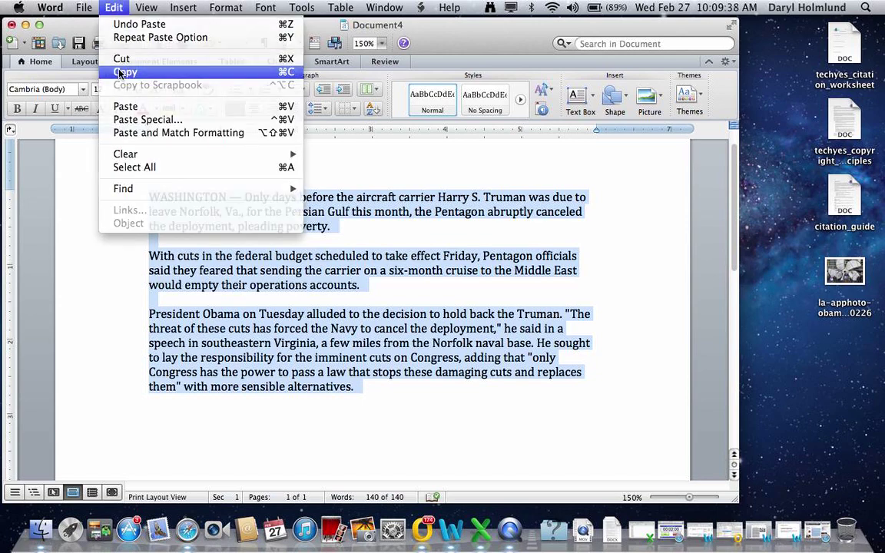
pyautogui.click(177, 7)
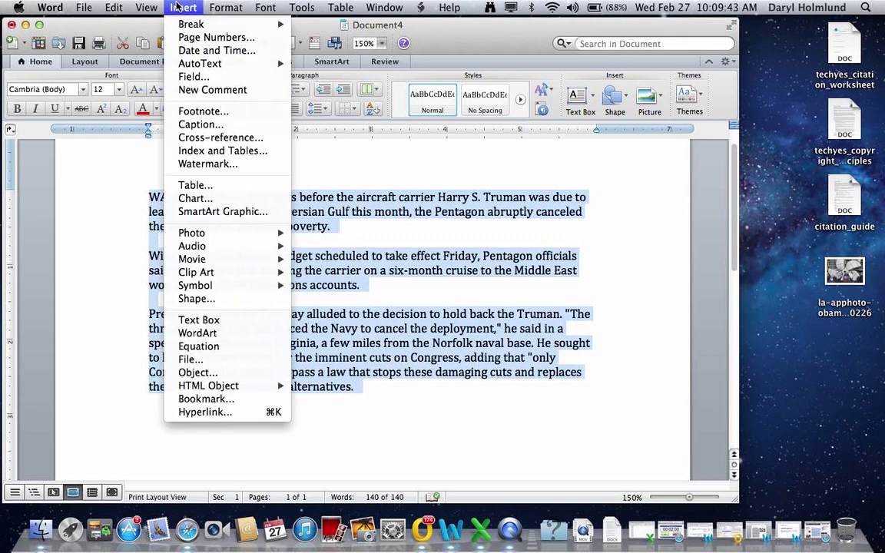
pyautogui.click(233, 321)
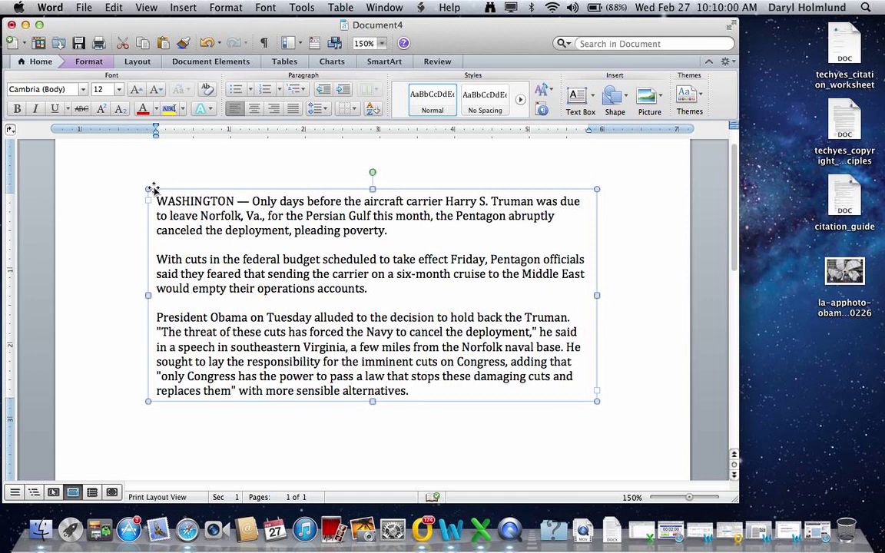
# Fill the news text box with solid light gray at 0% transparency in Format Shape
pyautogui.rightClick(152, 188)
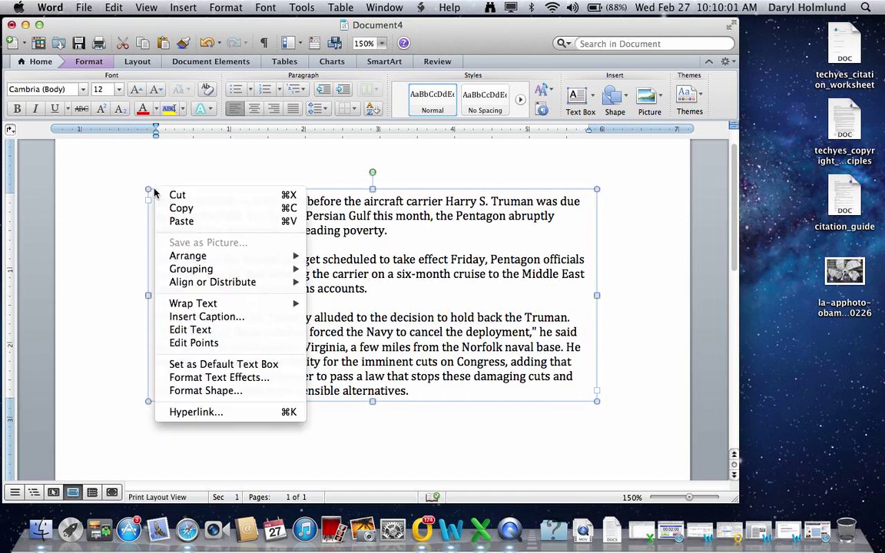
pyautogui.click(229, 392)
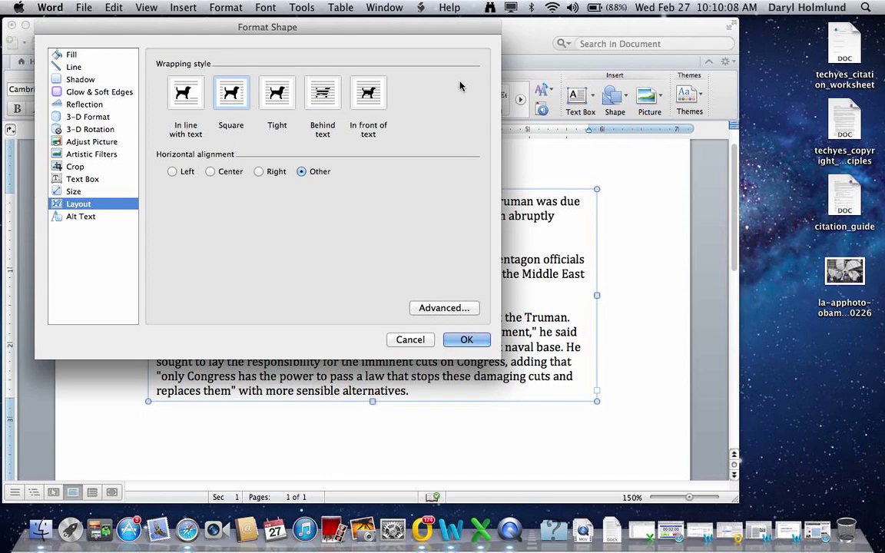
pyautogui.click(73, 52)
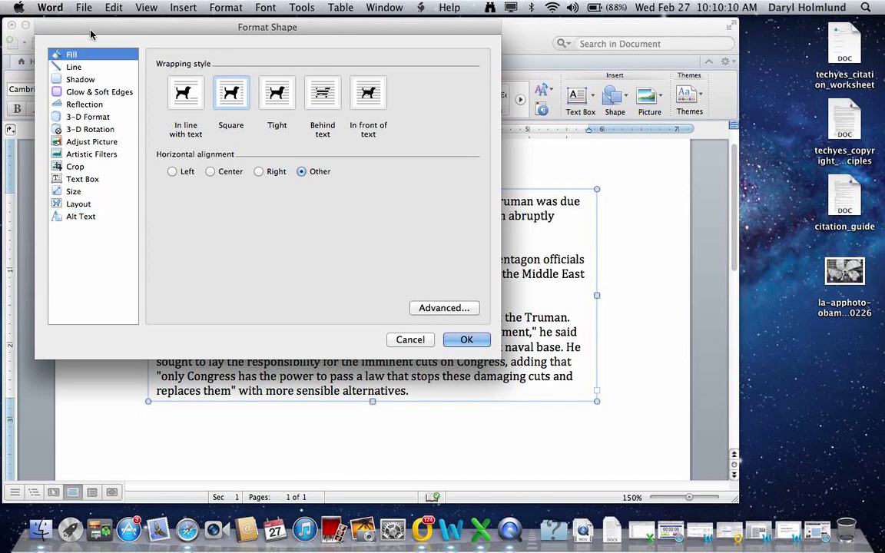
pyautogui.moveTo(91, 34); pyautogui.dragTo(135, 98)
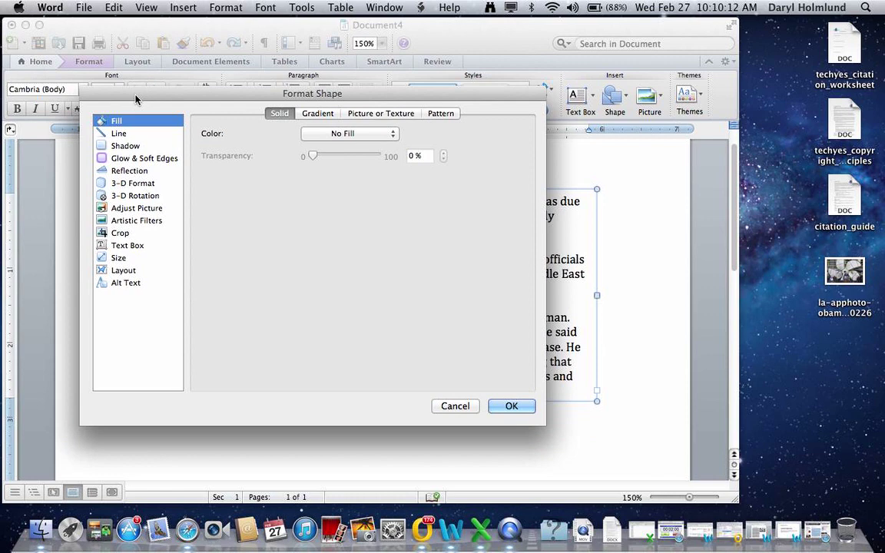
pyautogui.click(311, 132)
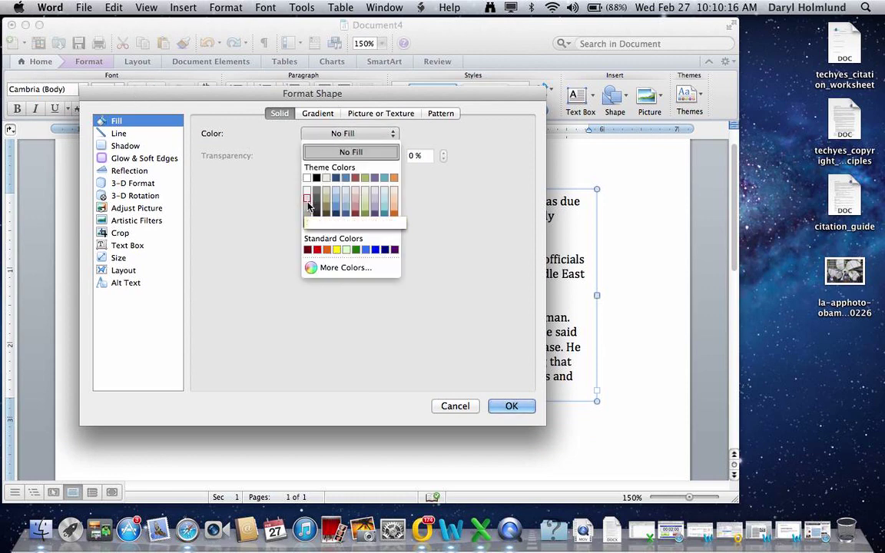
pyautogui.click(306, 205)
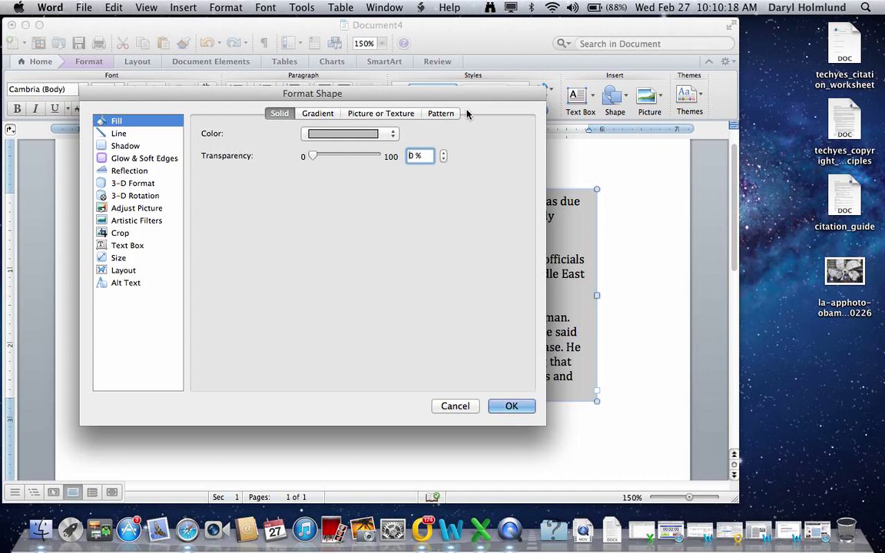
pyautogui.click(357, 136)
pyautogui.click(343, 197)
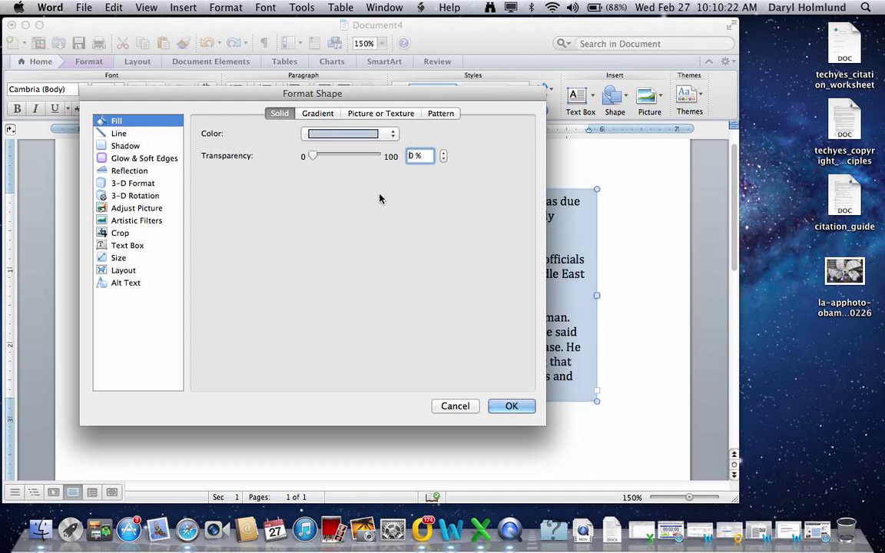
pyautogui.click(368, 135)
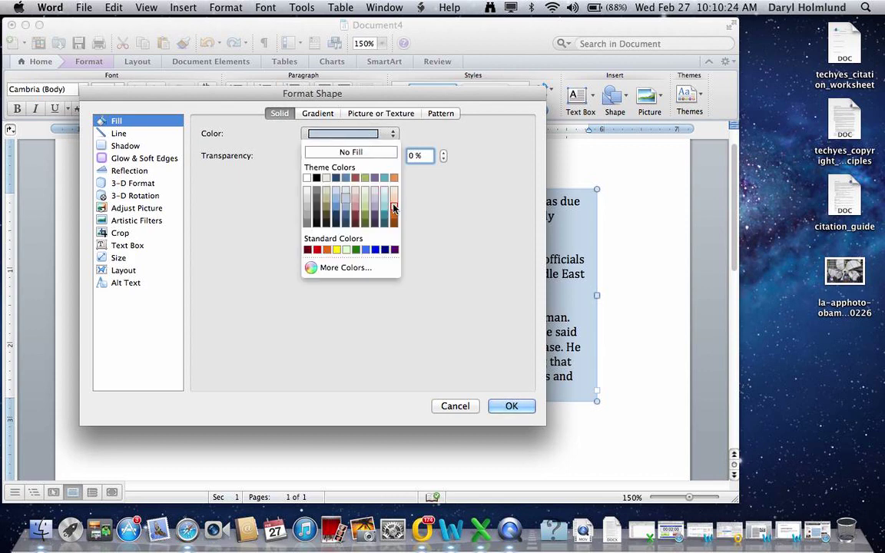
pyautogui.click(308, 202)
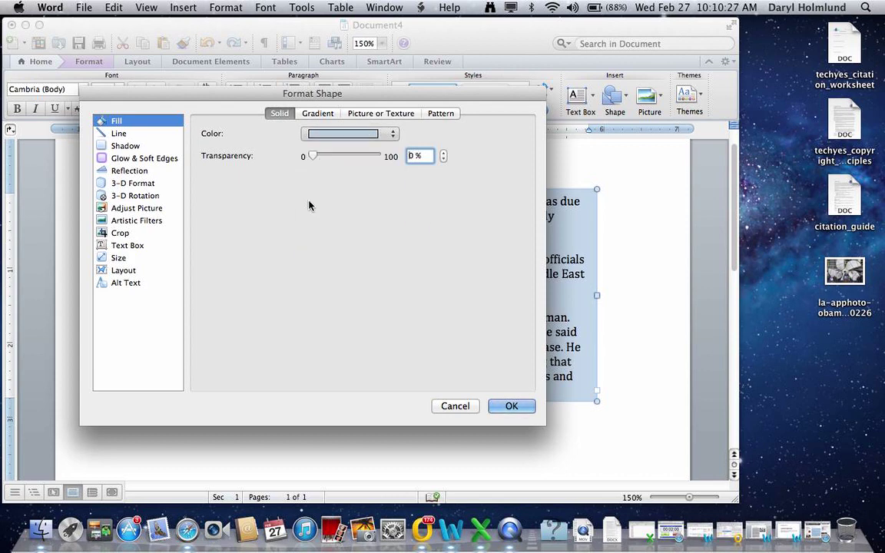
# Give the text box a black 6 pt border line with Round join type
pyautogui.click(121, 134)
pyautogui.click(316, 135)
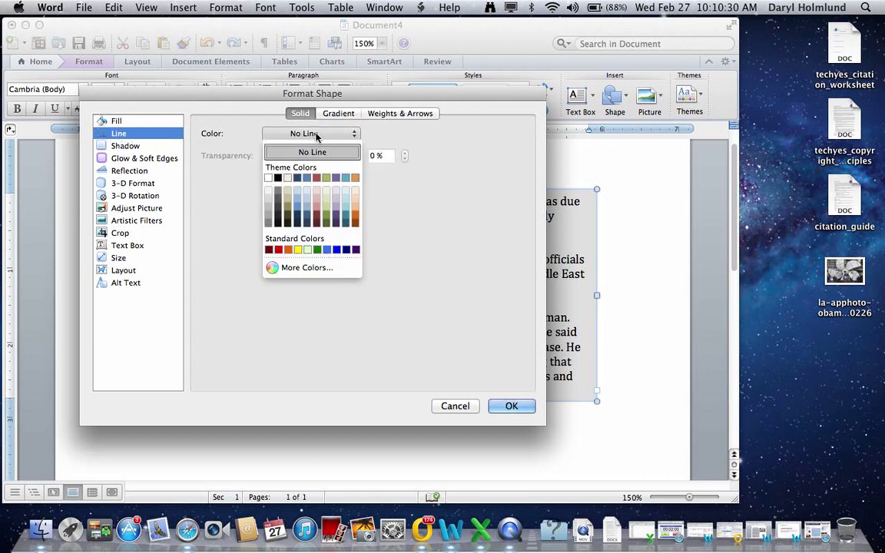
pyautogui.click(277, 177)
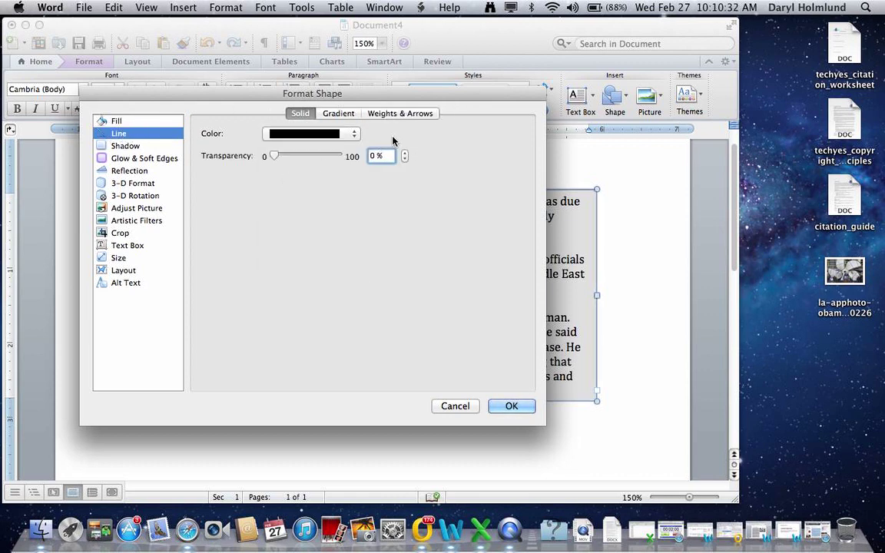
pyautogui.click(376, 114)
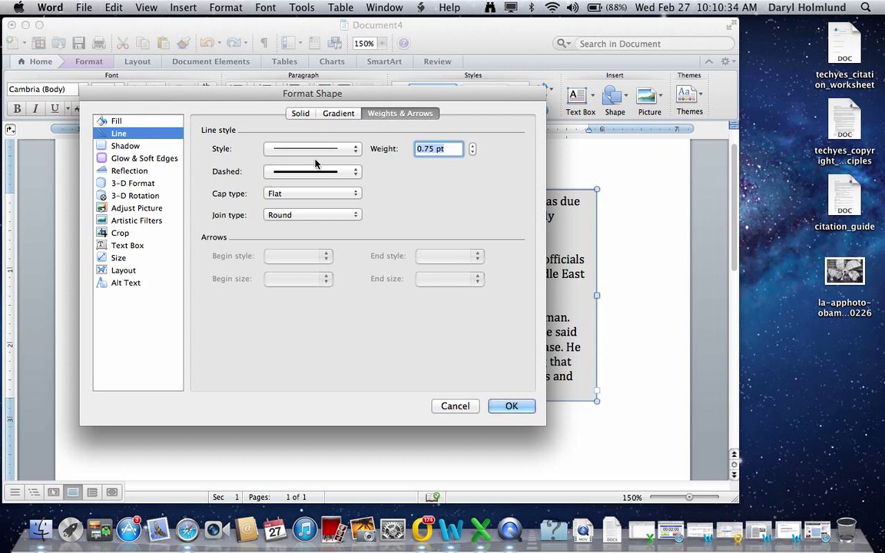
pyautogui.click(278, 171)
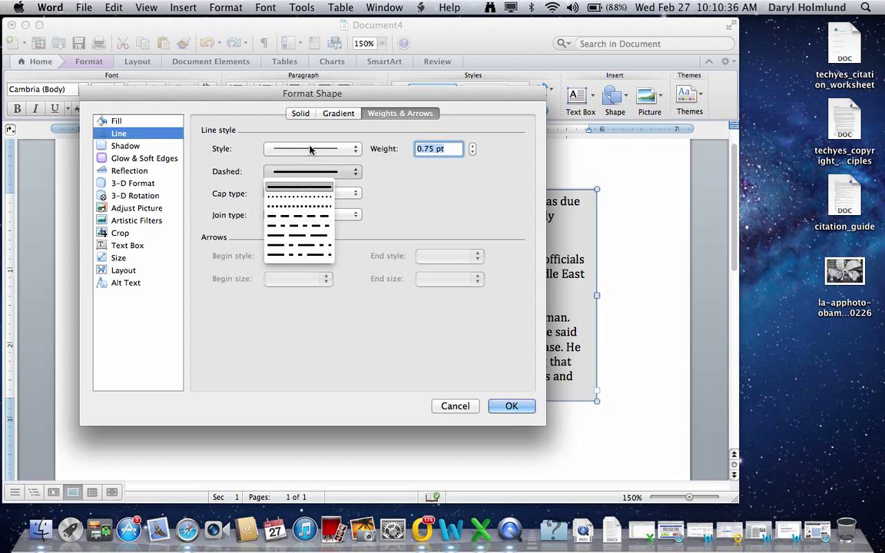
pyautogui.click(312, 149)
pyautogui.click(311, 149)
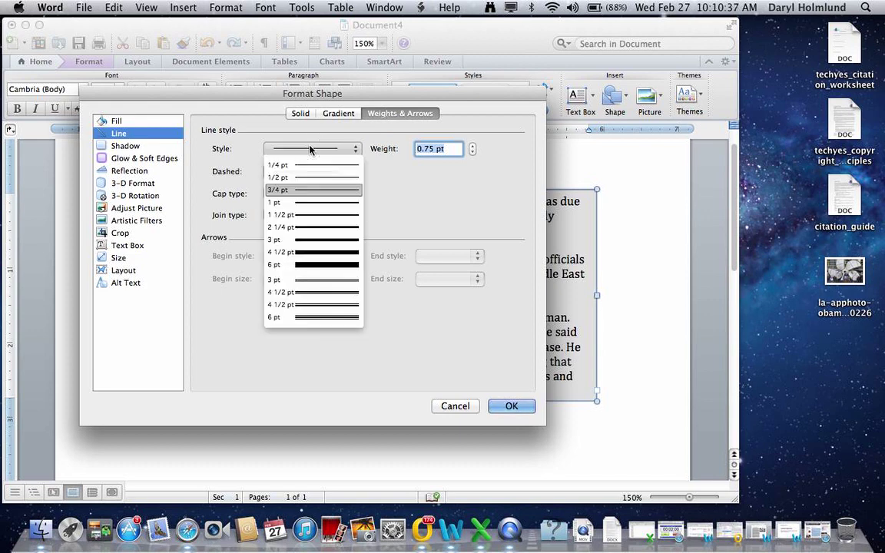
pyautogui.click(336, 265)
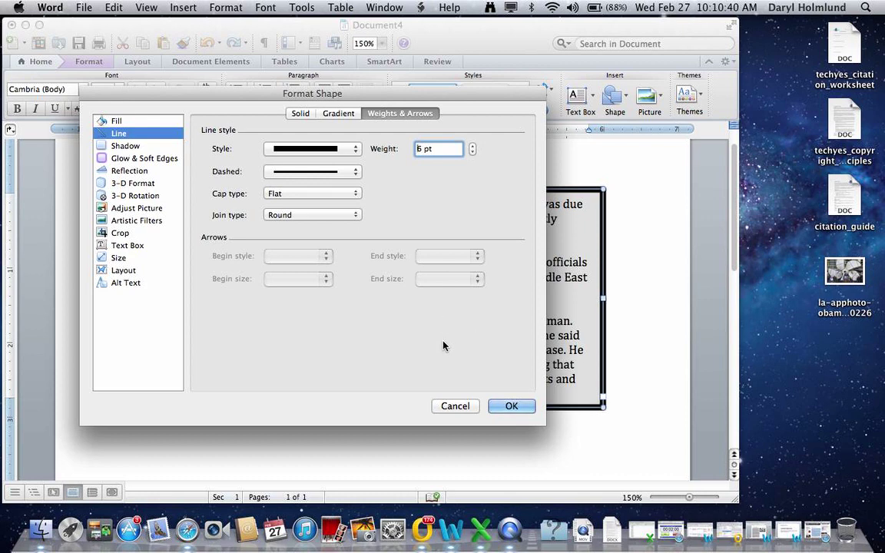
pyautogui.click(281, 216)
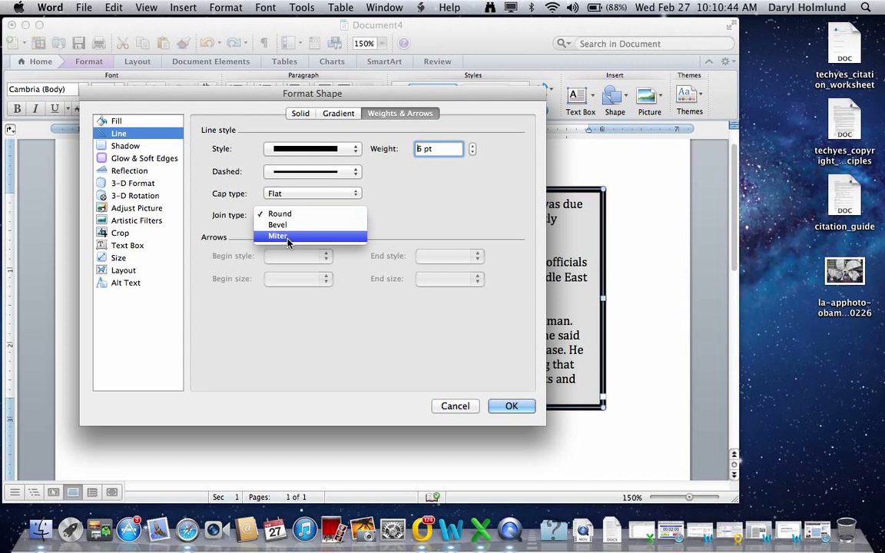
pyautogui.click(286, 224)
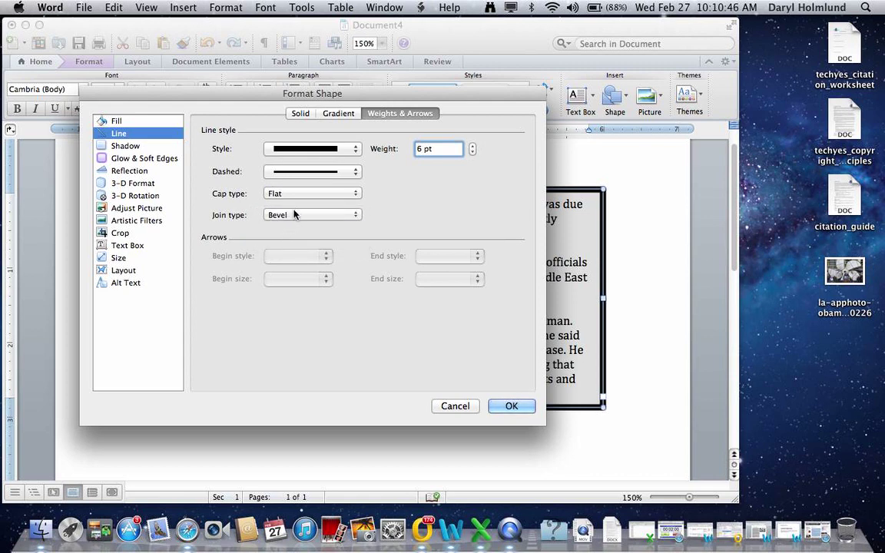
pyautogui.click(292, 211)
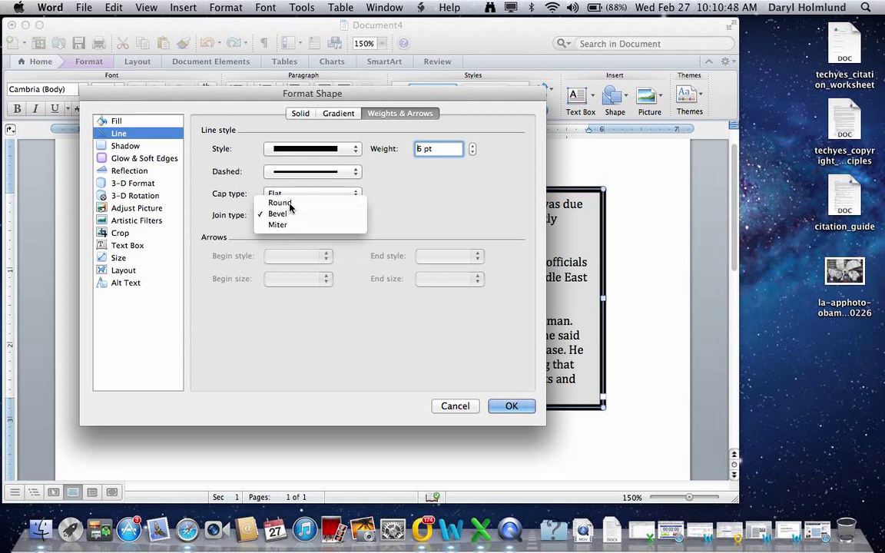
pyautogui.click(290, 204)
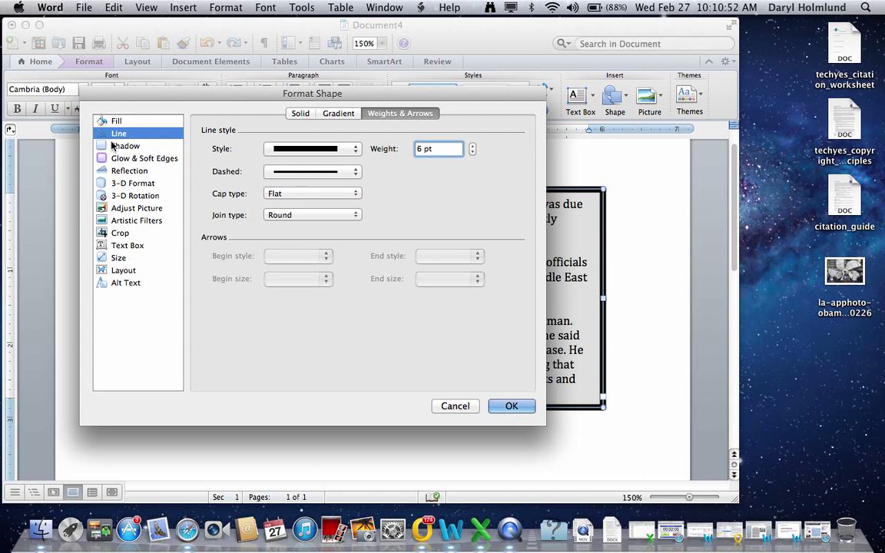
# Set the text box's wrapping style to Behind text in the Format Shape Layout settings
pyautogui.click(121, 270)
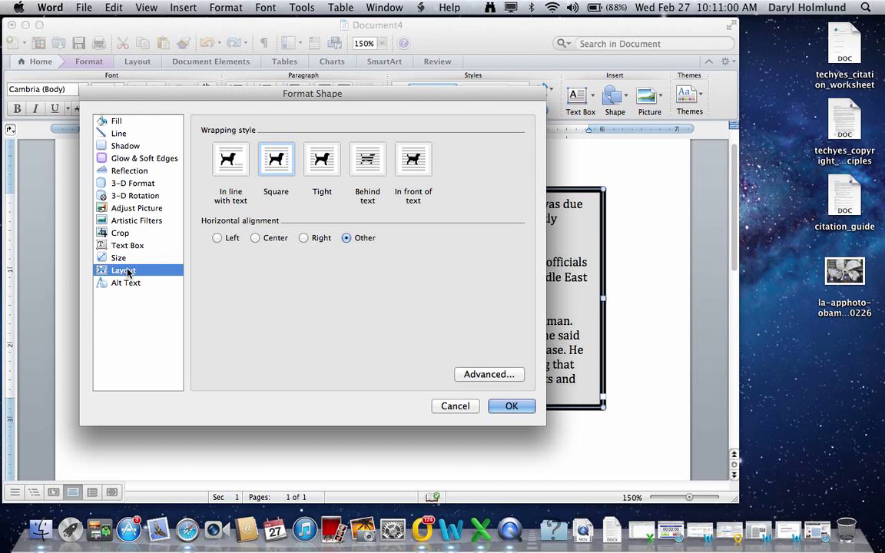
pyautogui.click(368, 156)
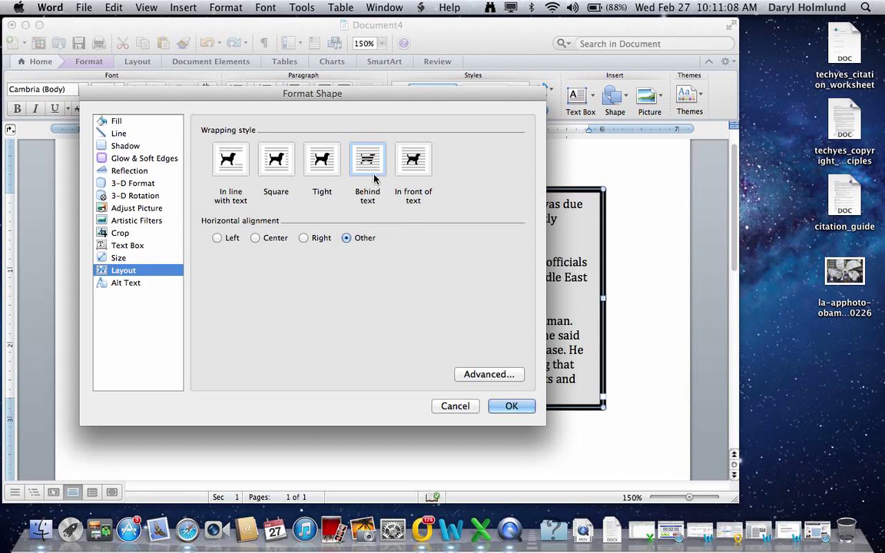
# Apply the shape formatting, narrow the text box to about 3 inches, and move it right
pyautogui.click(512, 406)
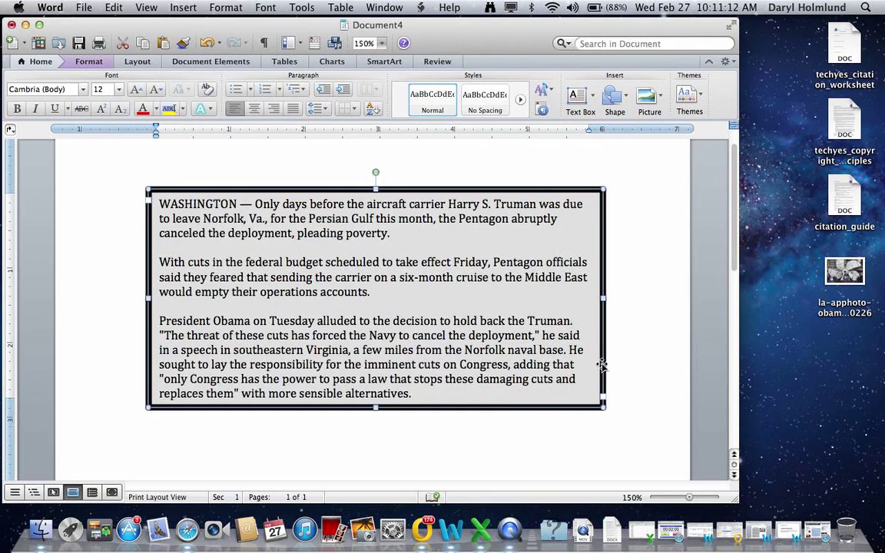
pyautogui.moveTo(603, 402); pyautogui.dragTo(382, 396)
pyautogui.moveTo(382, 396); pyautogui.dragTo(323, 454)
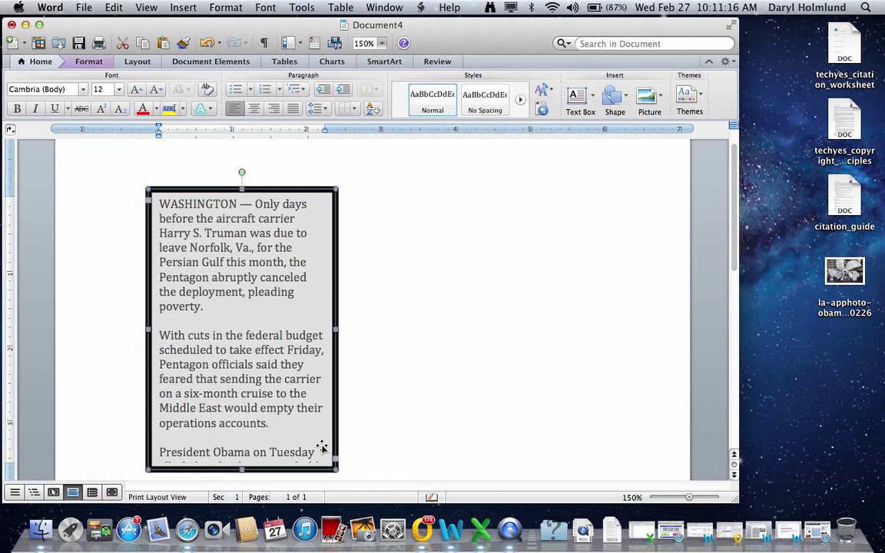
pyautogui.moveTo(263, 364); pyautogui.dragTo(513, 366)
pyautogui.scroll(-5, 510, 361)
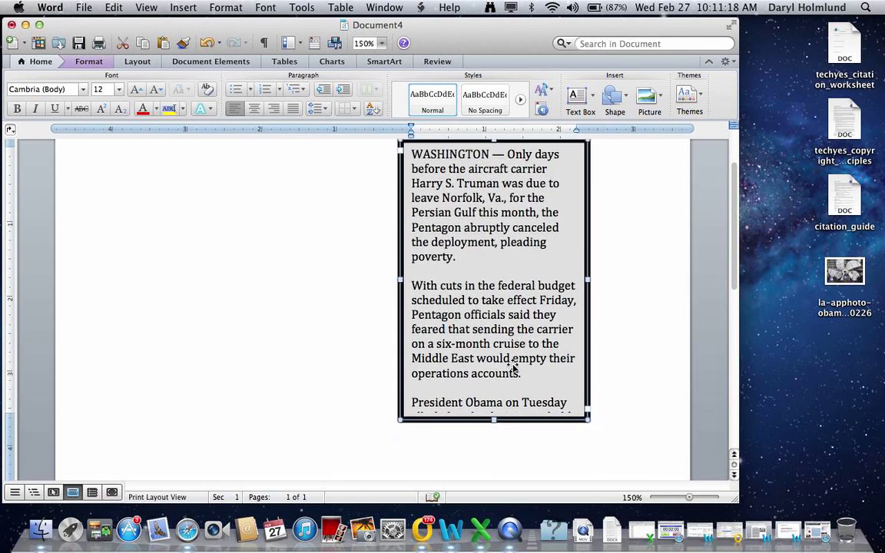
# Resize the box edges to about 3.38" wide so all three paragraphs fit
pyautogui.moveTo(586, 319); pyautogui.dragTo(652, 459)
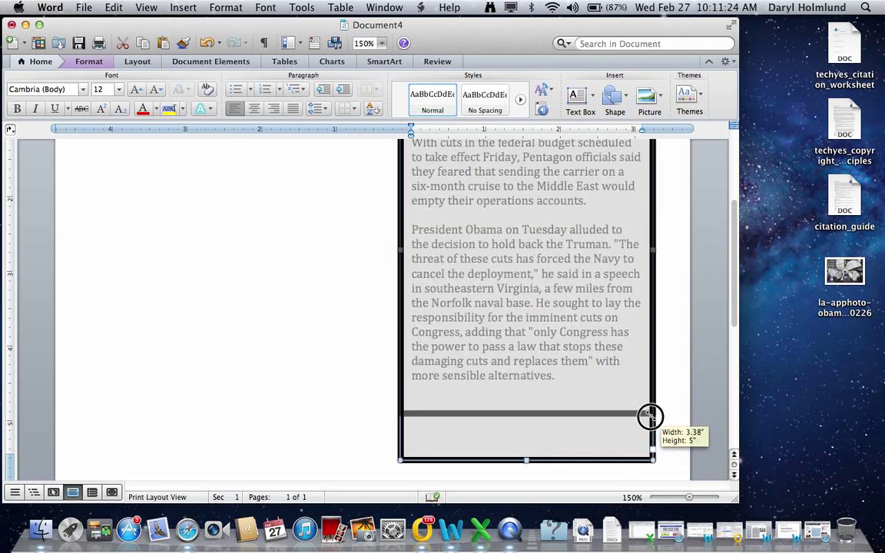
pyautogui.moveTo(650, 416); pyautogui.dragTo(656, 413)
pyautogui.scroll(2, 558, 322)
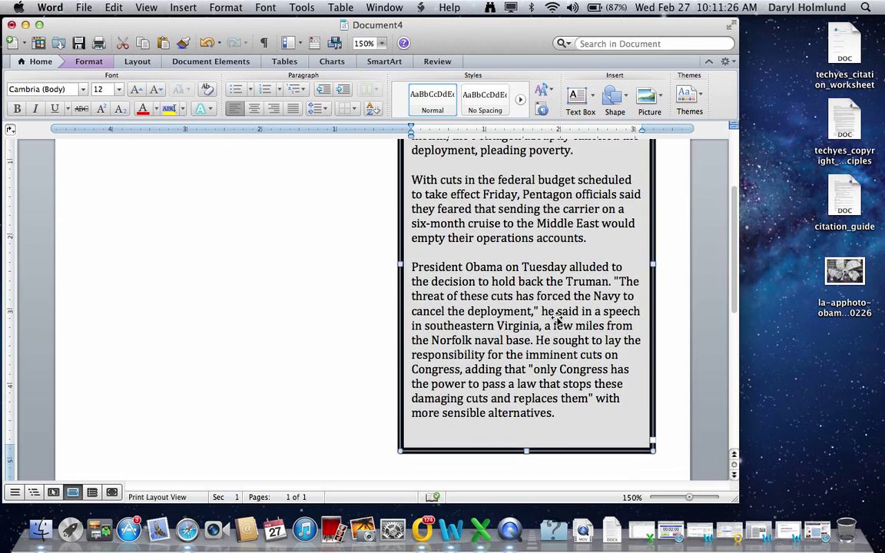
pyautogui.scroll(3, 558, 322)
pyautogui.moveTo(540, 356); pyautogui.dragTo(541, 408)
pyautogui.scroll(-1, 541, 404)
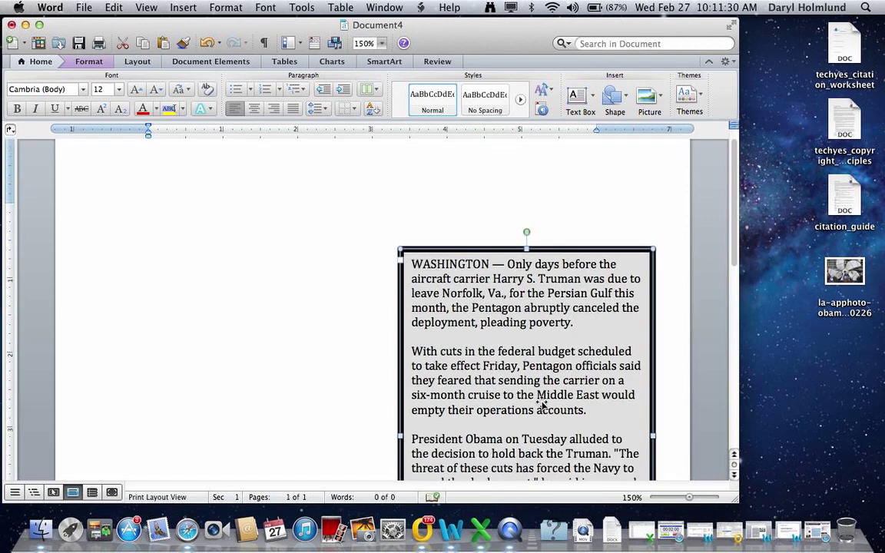
pyautogui.scroll(-4, 541, 404)
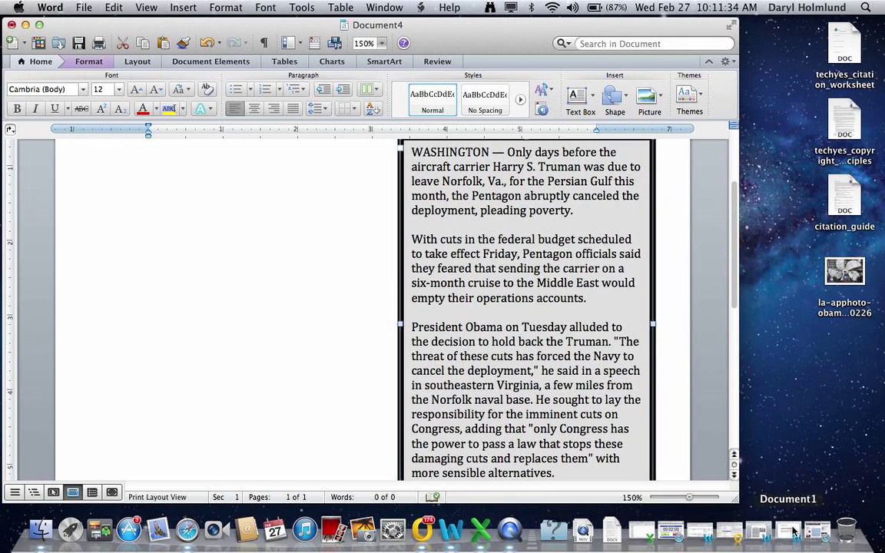
# Restore Safari, start saving the propeller photo to Desktop, cancel, and move the window aside
pyautogui.click(818, 530)
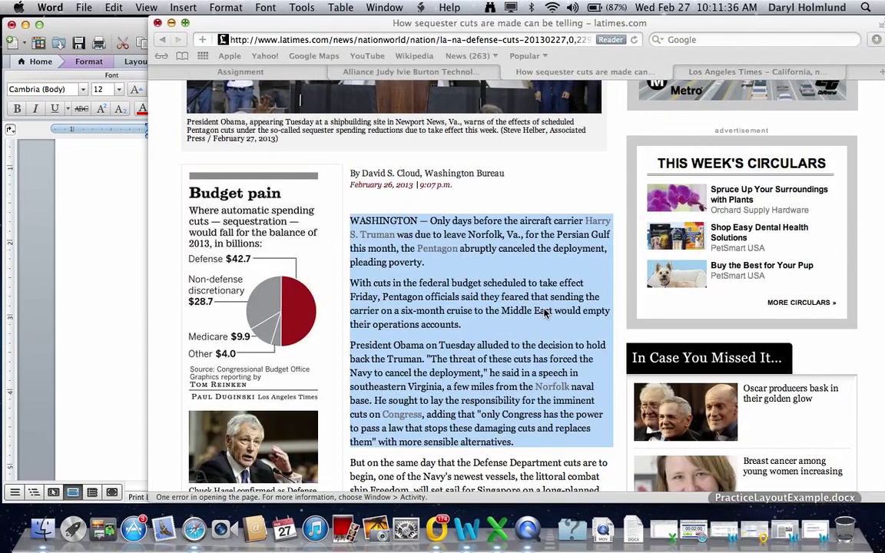
pyautogui.scroll(5, 544, 308)
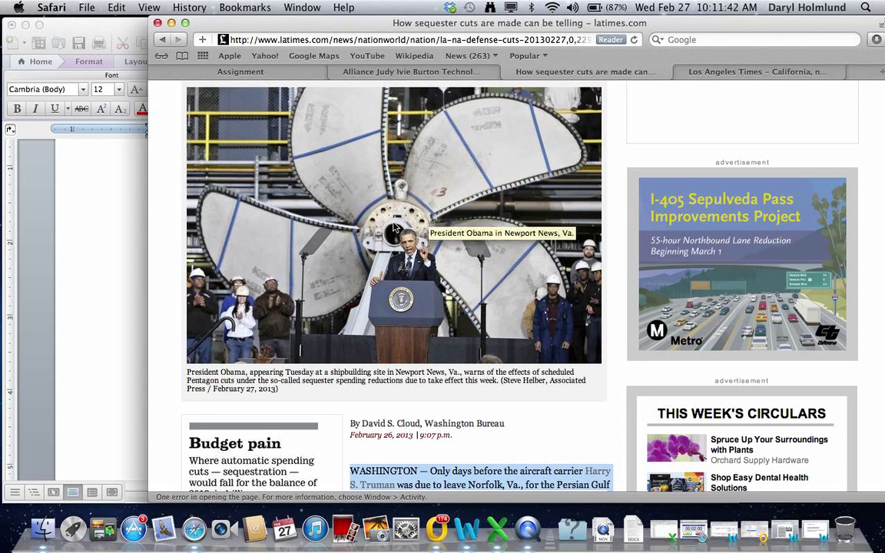
pyautogui.rightClick(382, 180)
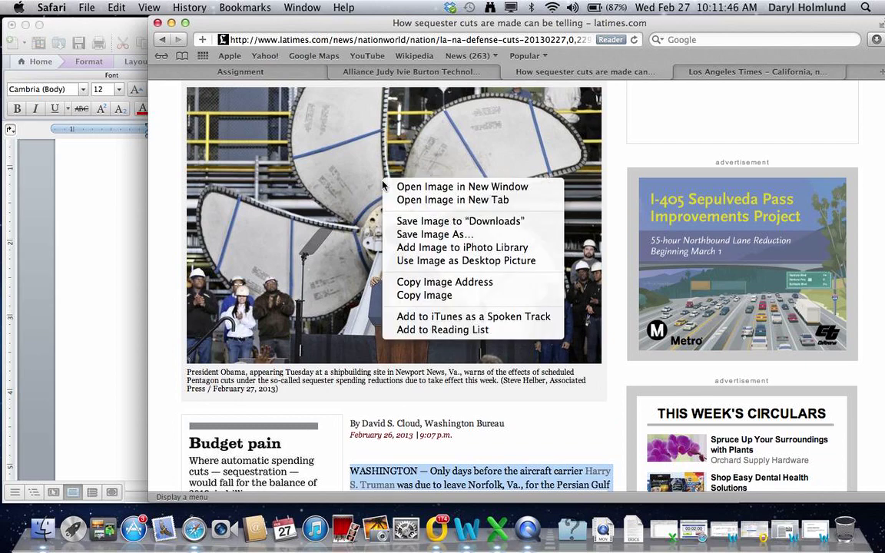
pyautogui.click(431, 234)
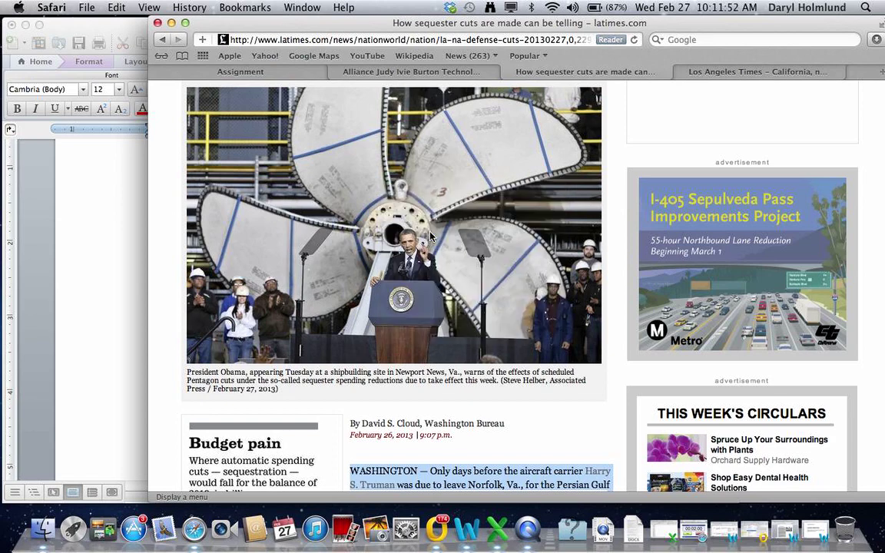
pyautogui.click(547, 128)
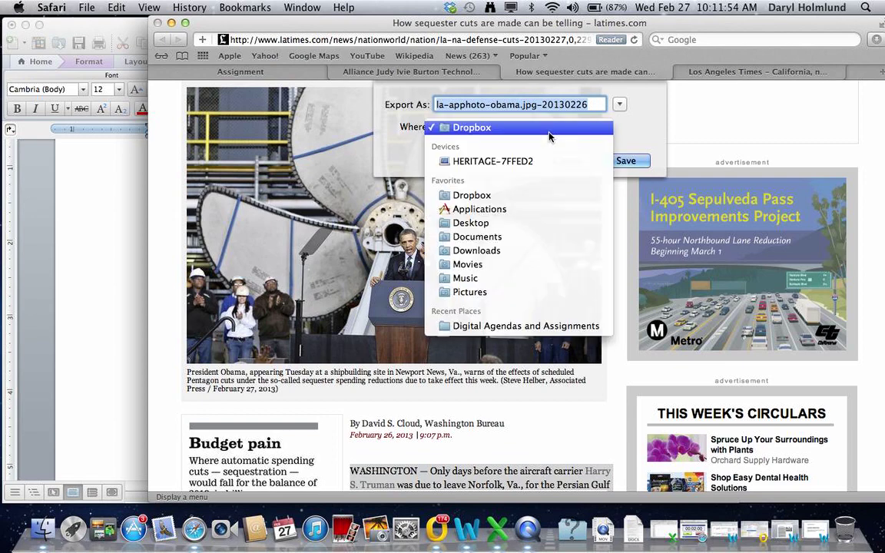
pyautogui.click(513, 224)
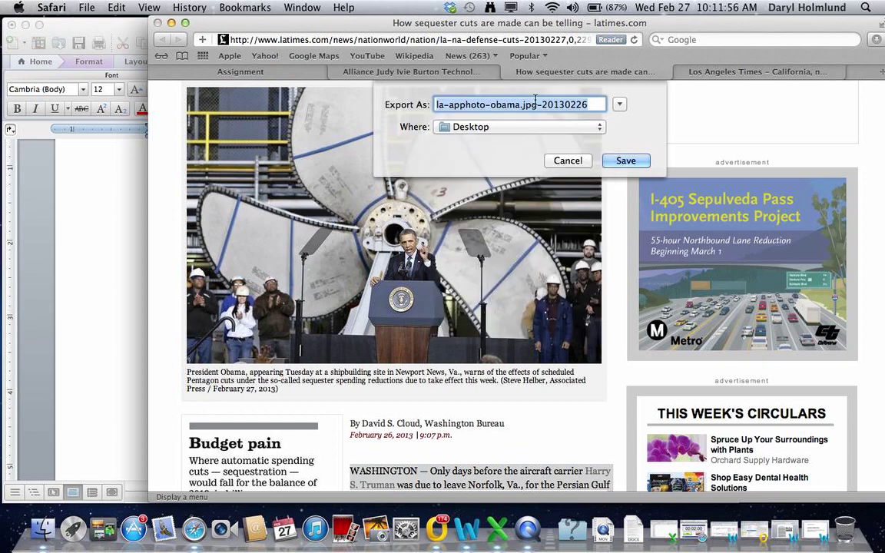
pyautogui.click(576, 163)
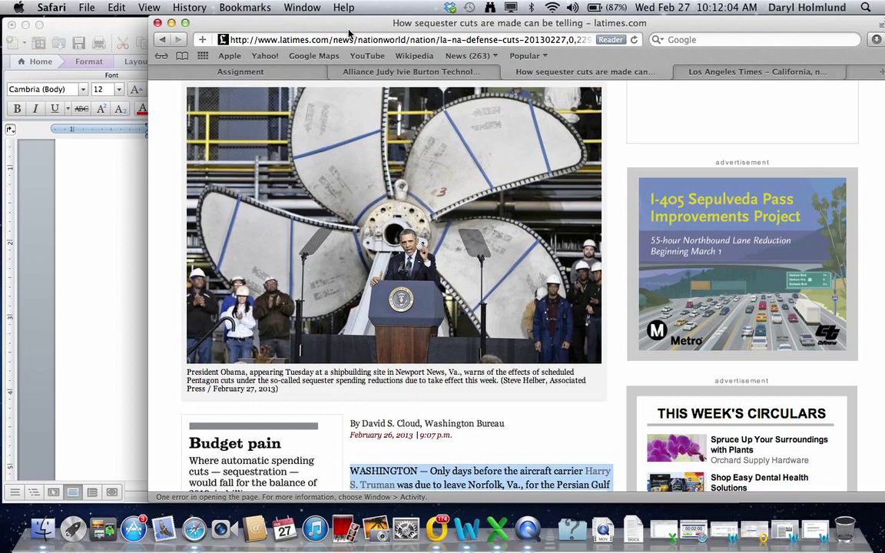
pyautogui.moveTo(373, 26); pyautogui.dragTo(373, 98)
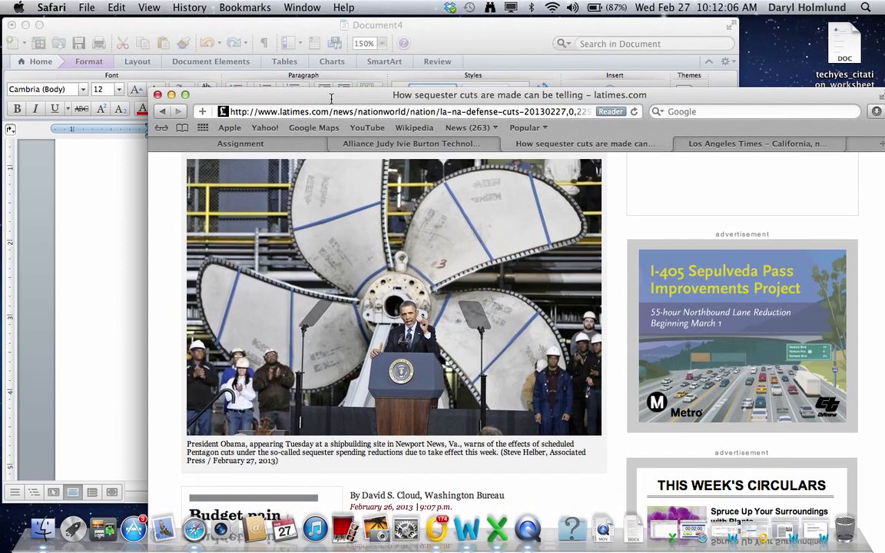
# Minimize Safari and return to the Word document with the text box deselected
pyautogui.click(172, 96)
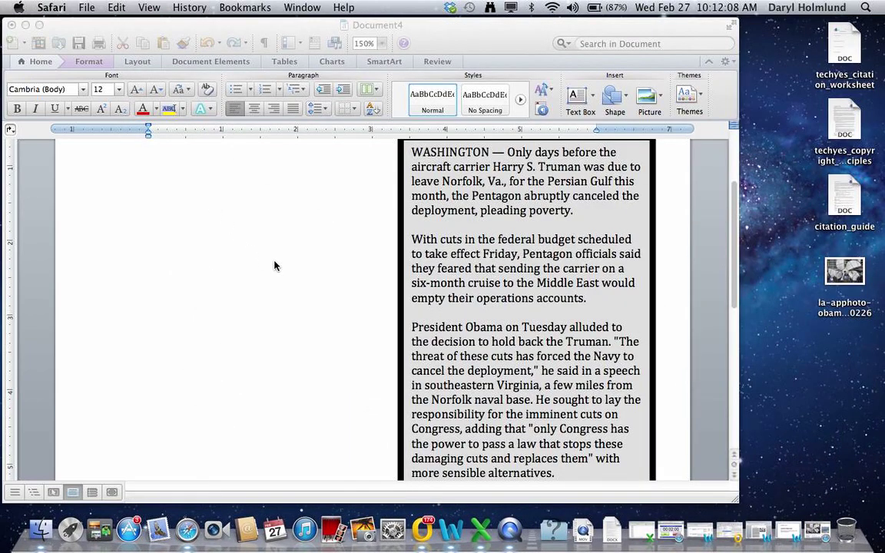
pyautogui.click(275, 266)
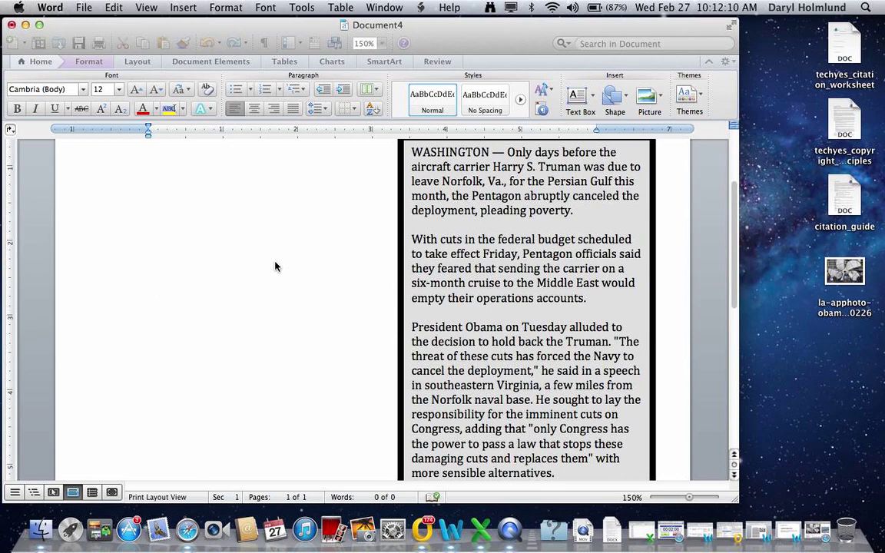
pyautogui.scroll(5, 485, 265)
pyautogui.click(474, 336)
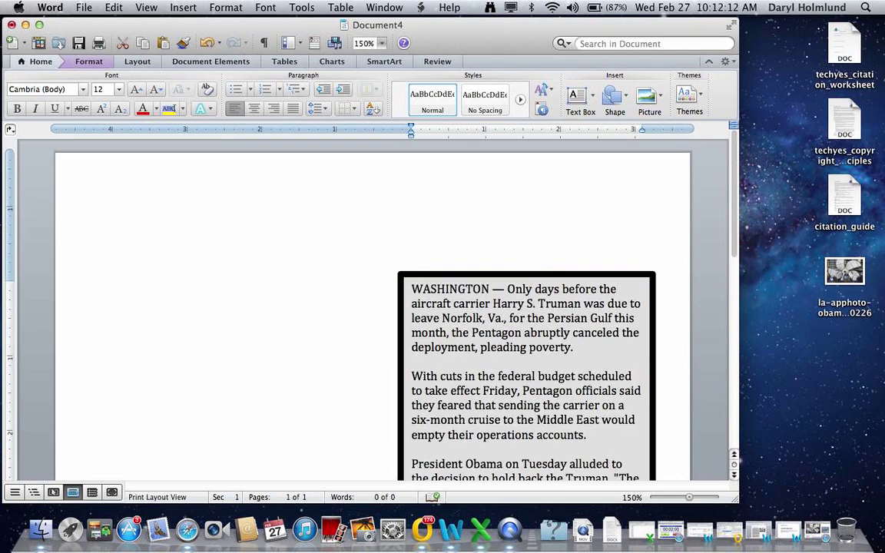
# Insert the la-apphoto propeller image from the Desktop via Insert > Photo > Picture from File
pyautogui.click(183, 7)
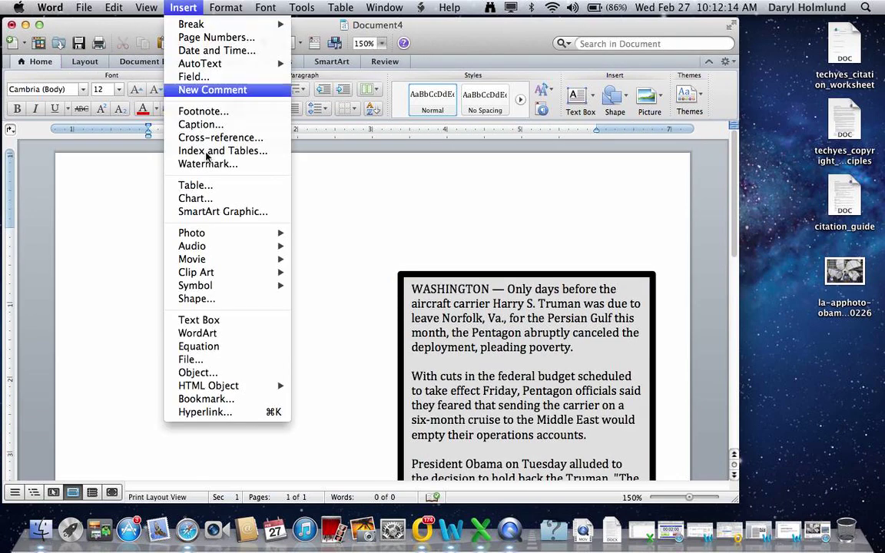
pyautogui.moveTo(223, 239)
pyautogui.click(350, 246)
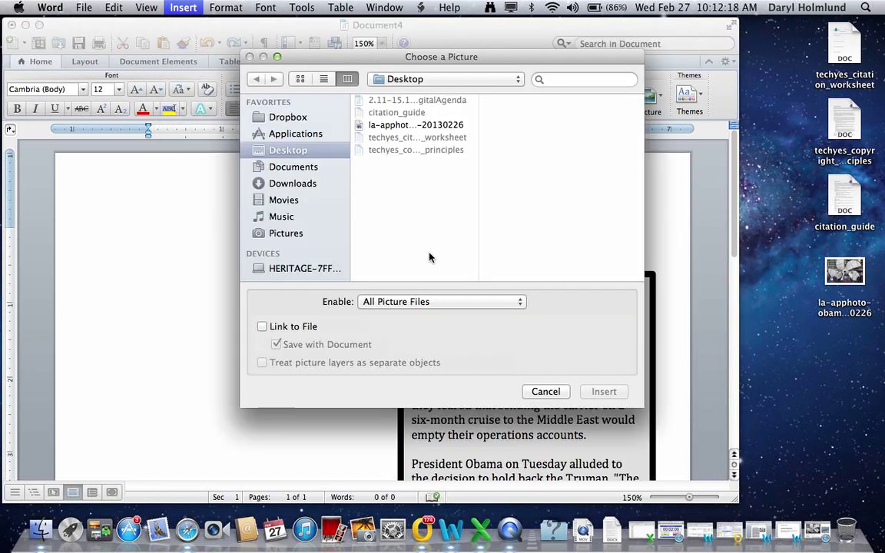
pyautogui.click(418, 126)
pyautogui.doubleClick(419, 125)
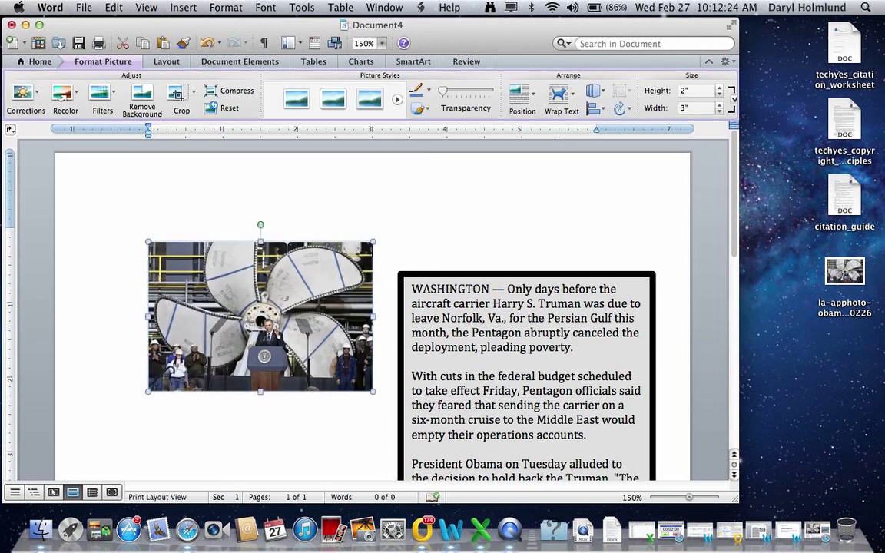
# Set the propeller photo's wrapping to Behind text in Format Picture
pyautogui.rightClick(175, 294)
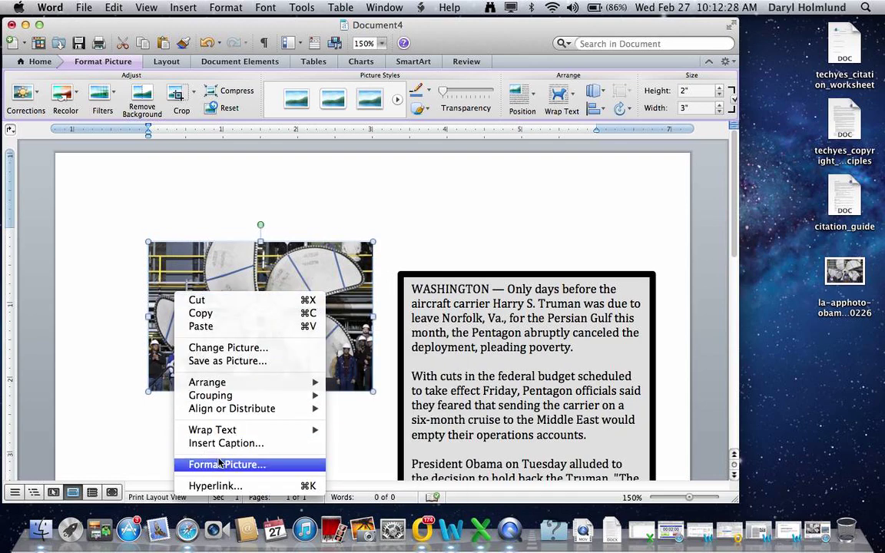
pyautogui.click(220, 464)
pyautogui.click(374, 170)
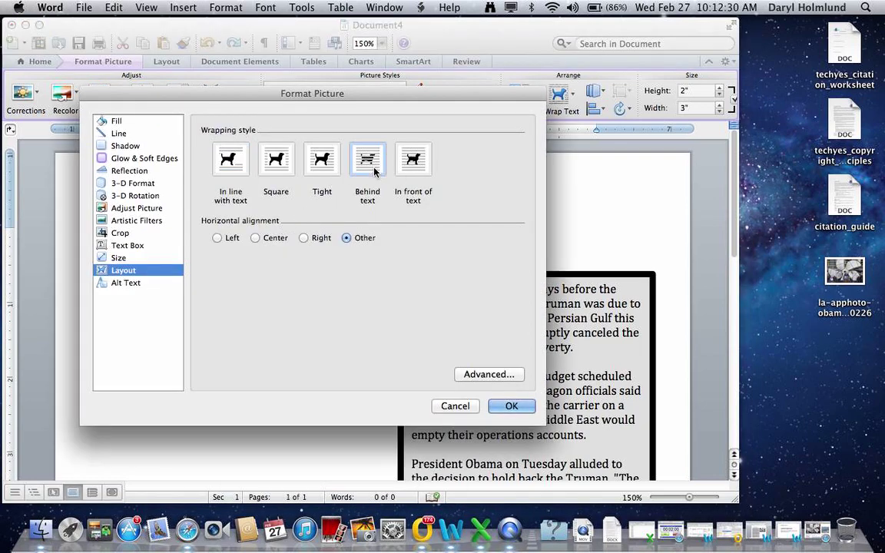
pyautogui.press('Return')
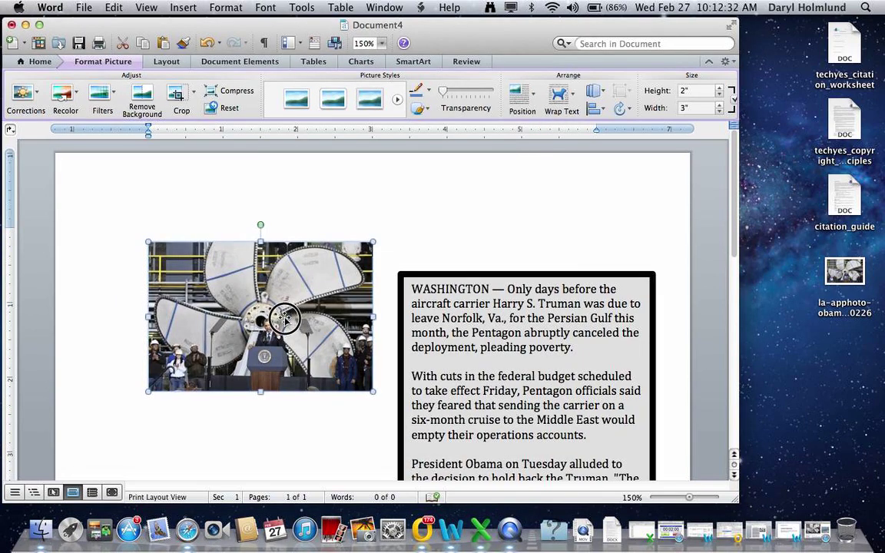
# Enlarge the photo to about 3.19" by 2.13" and add blank lines above the photo and news box
pyautogui.moveTo(284, 318); pyautogui.dragTo(284, 358)
pyautogui.scroll(-5, 361, 338)
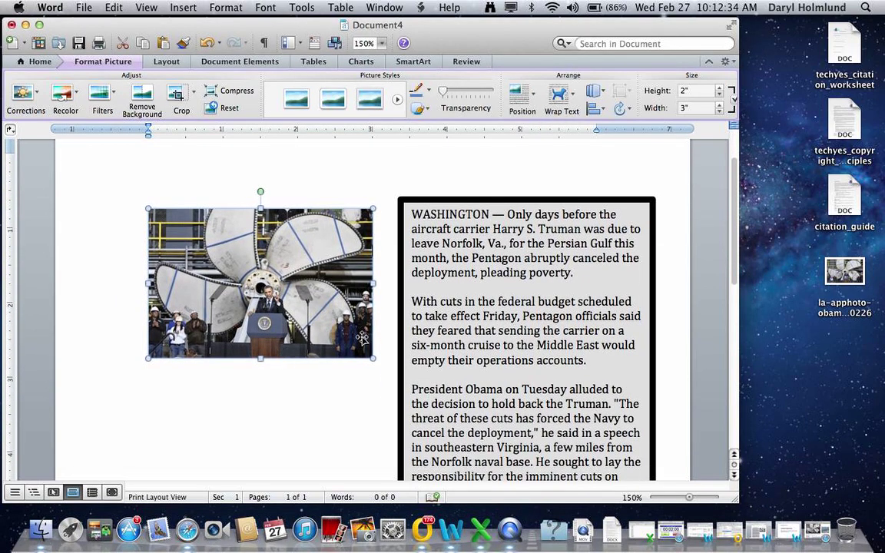
pyautogui.moveTo(371, 357)
pyautogui.mouseDown()
pyautogui.moveTo(389, 374)
pyautogui.moveTo(384, 382)
pyautogui.moveTo(365, 367)
pyautogui.mouseUp()
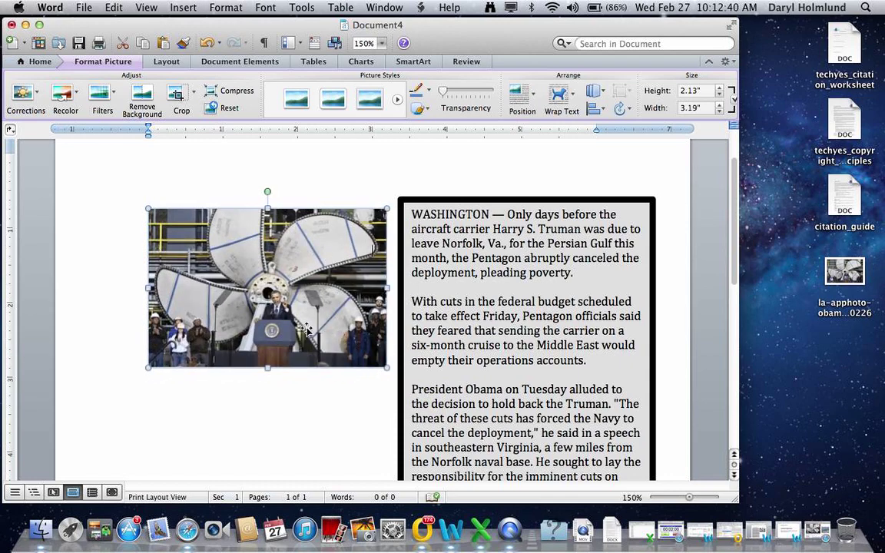
pyautogui.rightClick(260, 294)
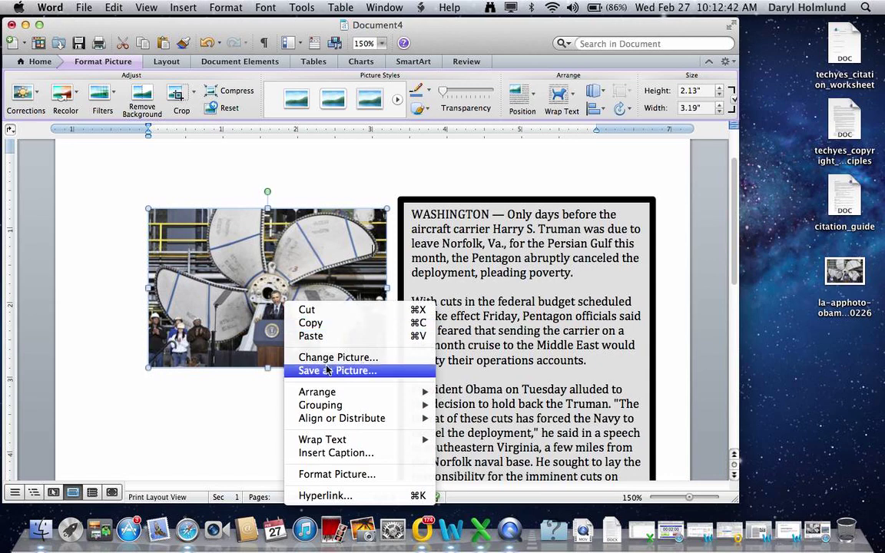
pyautogui.click(340, 475)
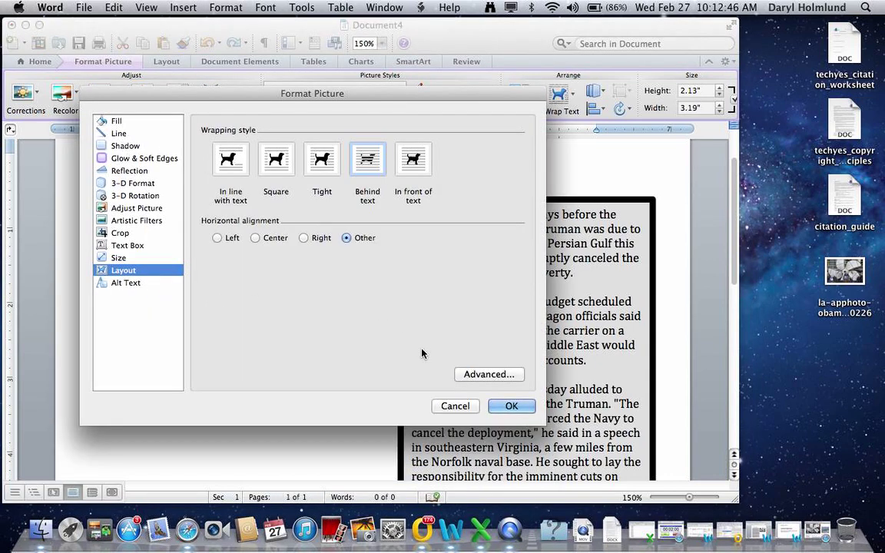
pyautogui.click(455, 406)
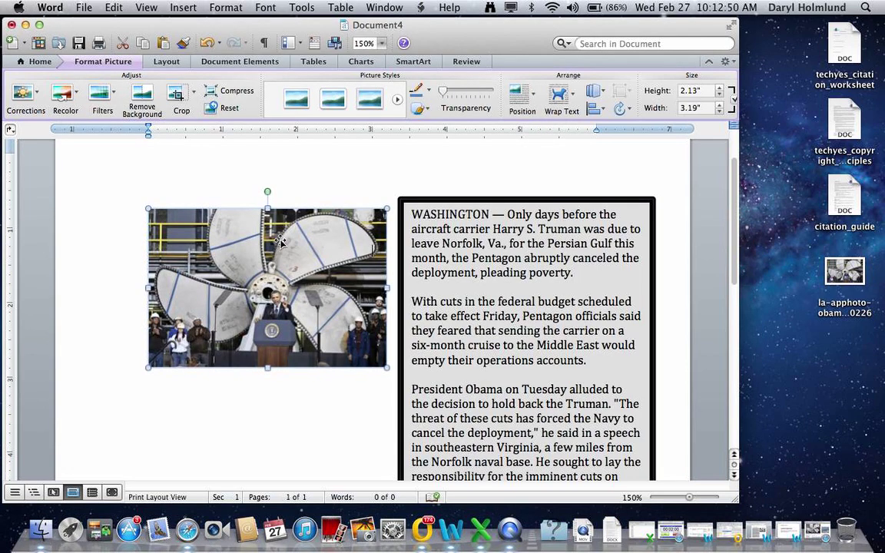
pyautogui.moveTo(280, 241); pyautogui.dragTo(277, 245)
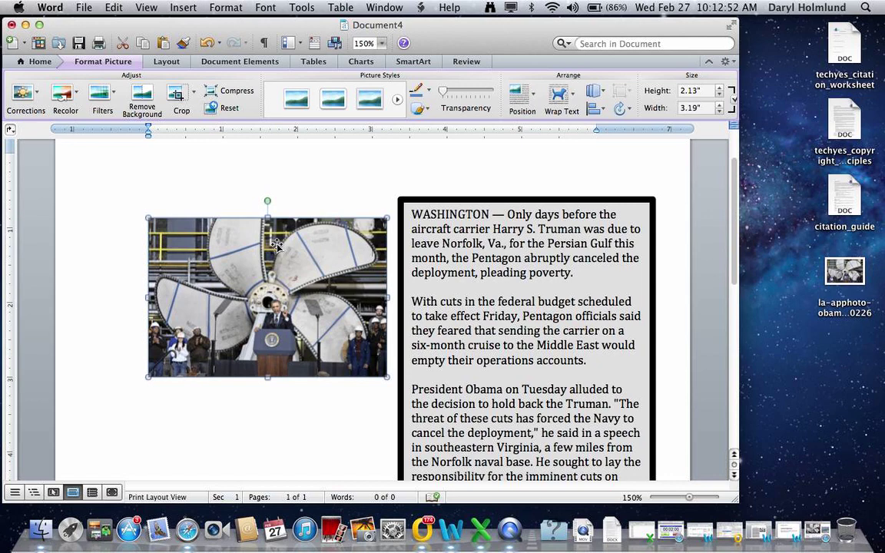
pyautogui.press('Return')
pyautogui.press('Return')
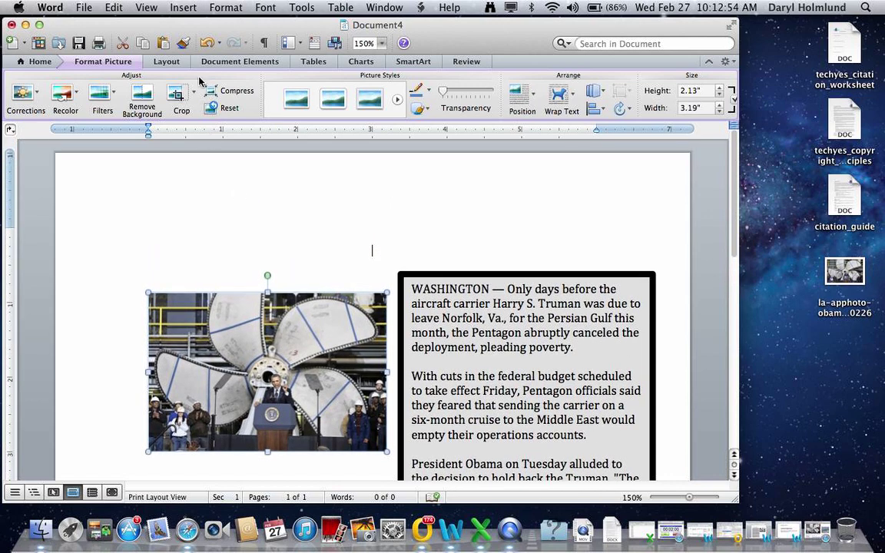
# Draw a text box above the photo and add the author's byline on a new line
pyautogui.click(183, 8)
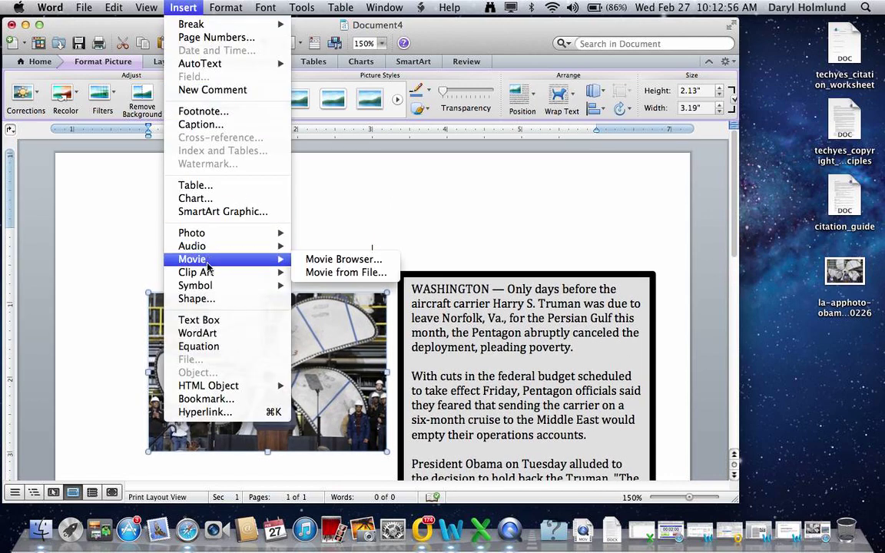
pyautogui.click(198, 319)
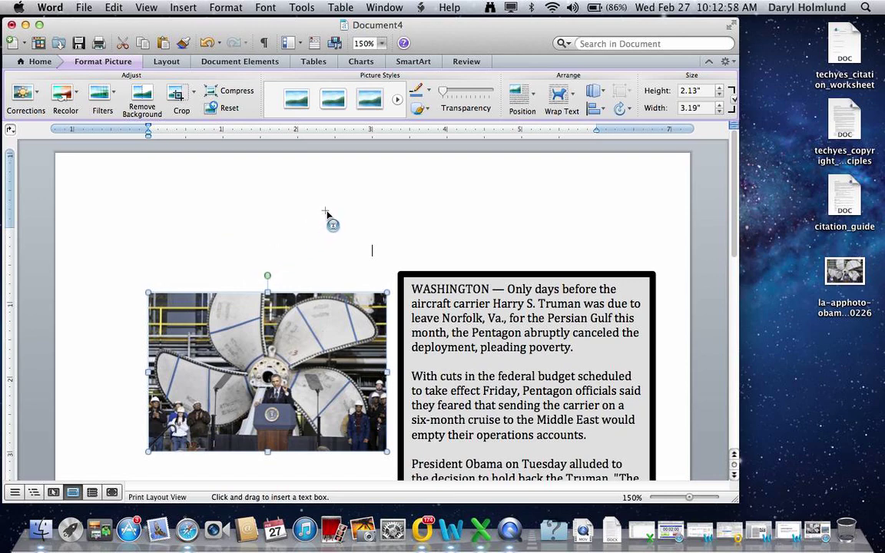
pyautogui.moveTo(446, 232); pyautogui.dragTo(615, 256)
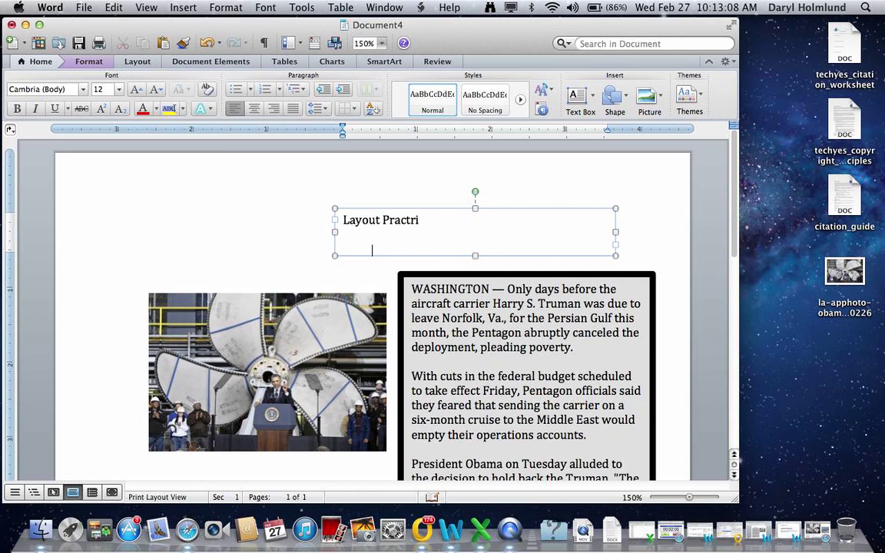
pyautogui.press('Return')
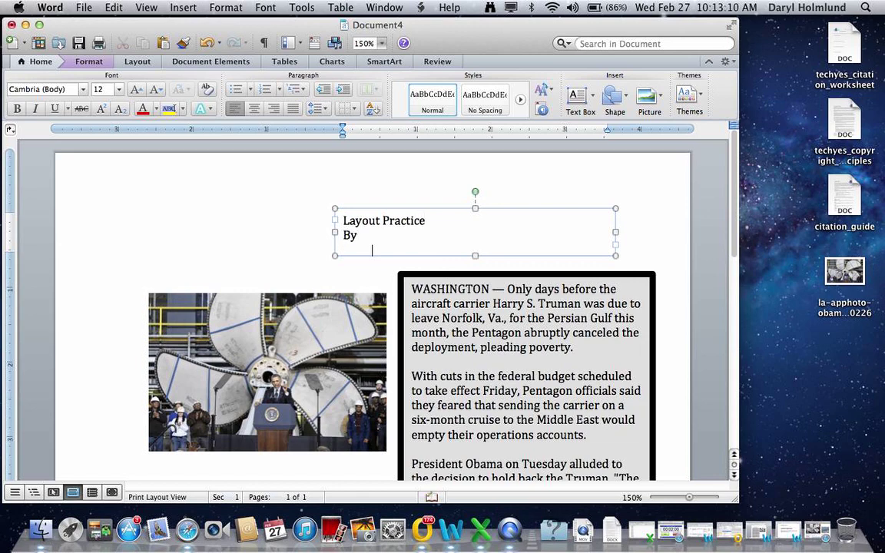
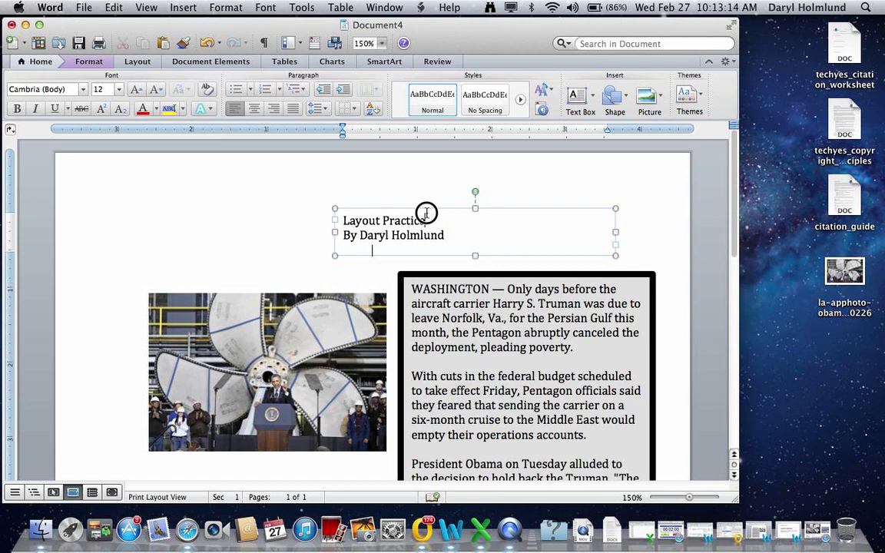
# Make the 'Layout Practice' headline 24 pt bold and stretch the box taller to fit the byline
pyautogui.moveTo(432, 220); pyautogui.dragTo(346, 222)
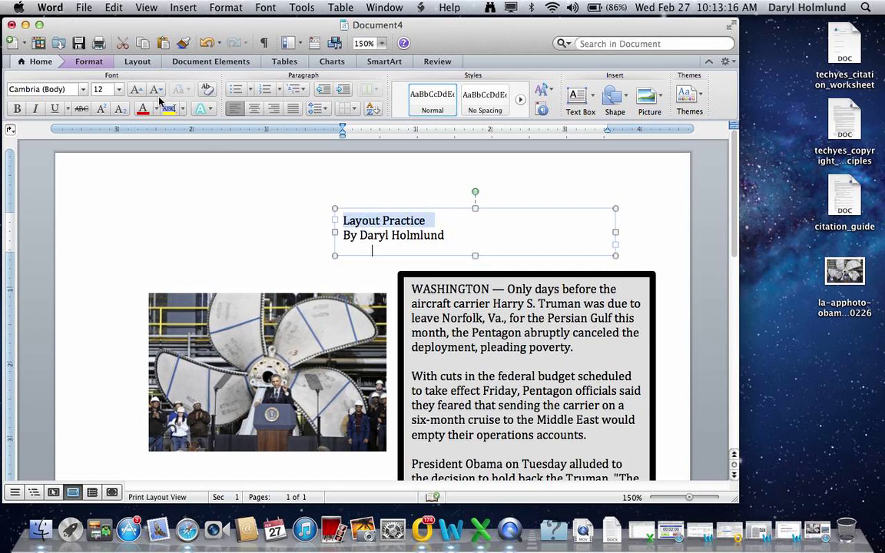
pyautogui.click(119, 89)
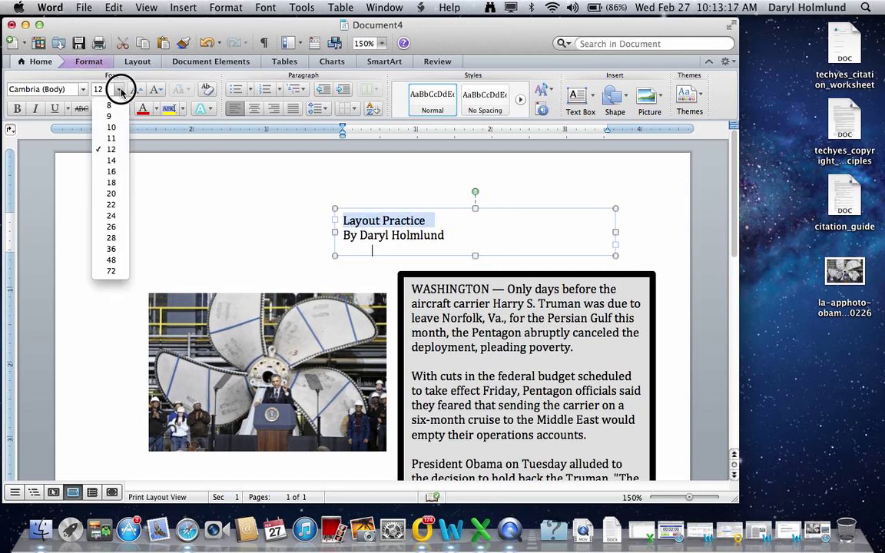
pyautogui.click(114, 216)
pyautogui.click(16, 110)
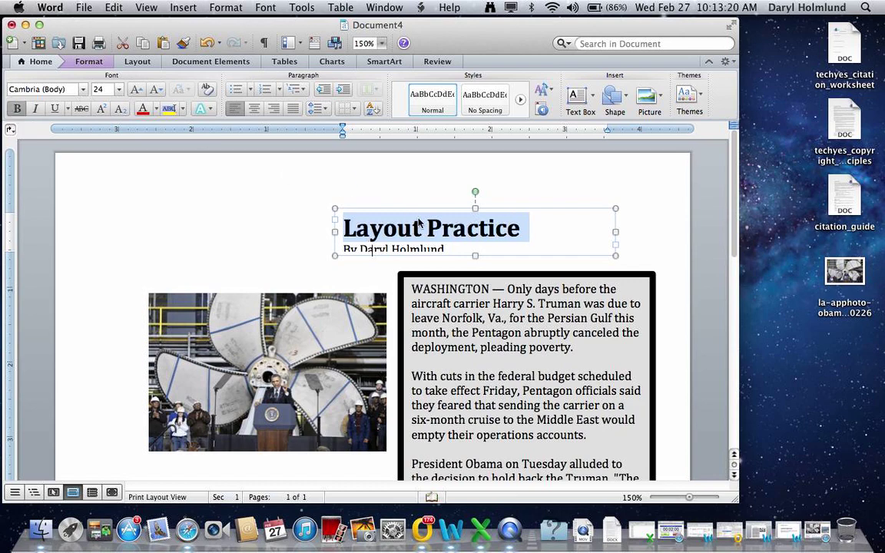
pyautogui.moveTo(475, 255); pyautogui.dragTo(474, 265)
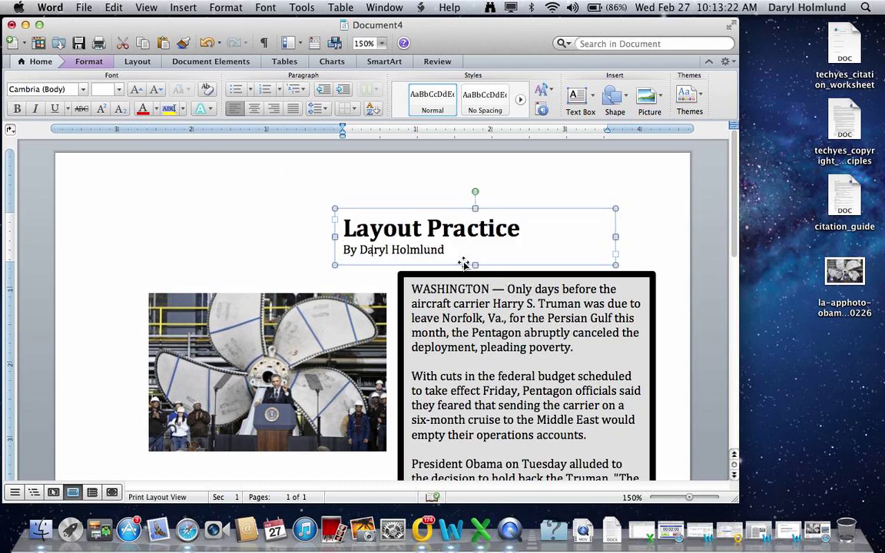
# Set the headline box's wrapping to Behind text and slide it right, directly over the gray news box
pyautogui.rightClick(370, 252)
pyautogui.click(414, 454)
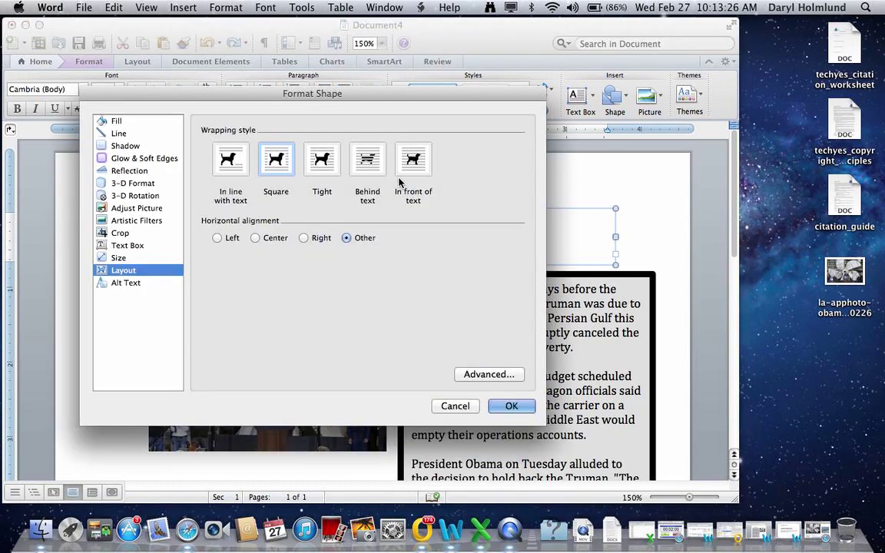
pyautogui.click(363, 159)
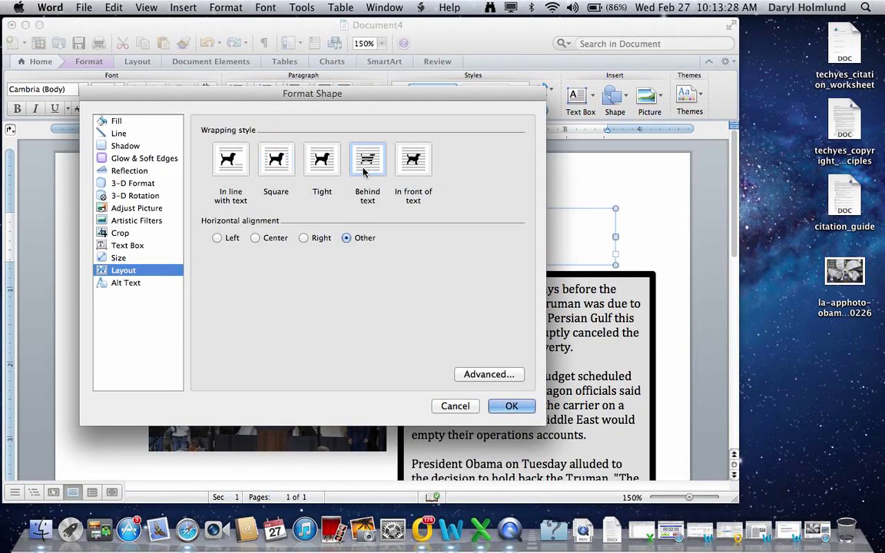
pyautogui.click(507, 406)
pyautogui.moveTo(421, 231); pyautogui.dragTo(518, 229)
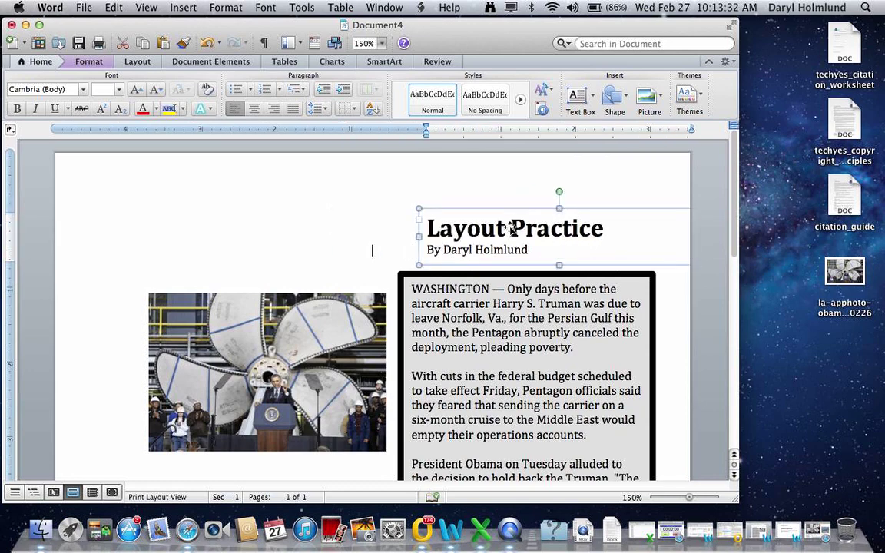
pyautogui.click(383, 253)
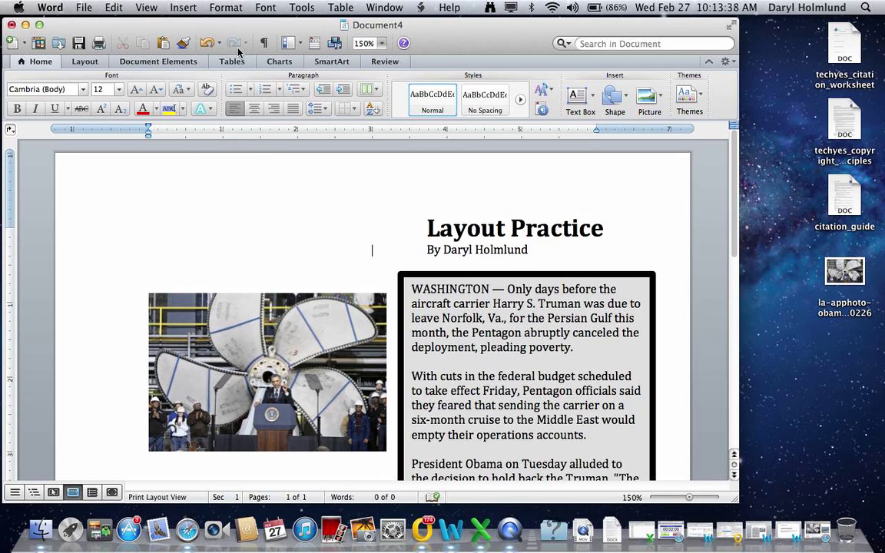
pyautogui.scroll(-3, 274, 232)
pyautogui.scroll(3, 274, 232)
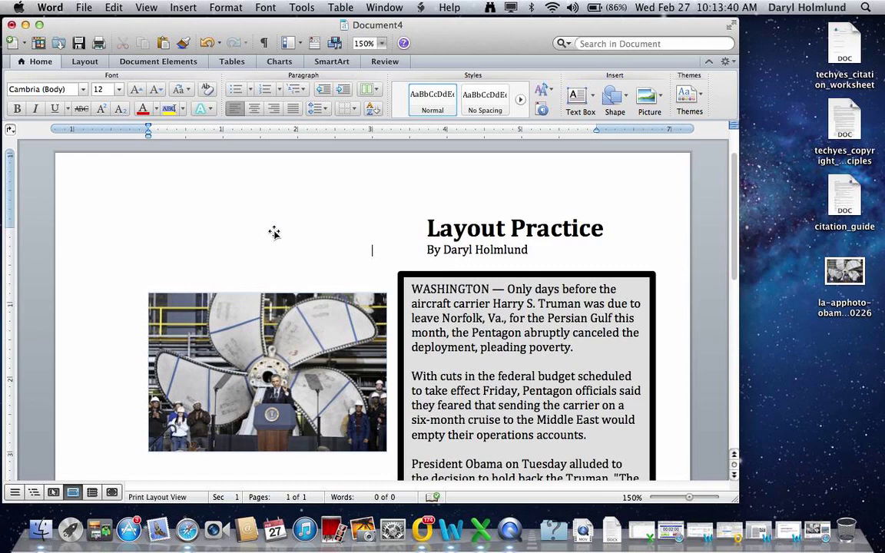
pyautogui.scroll(-5, 274, 232)
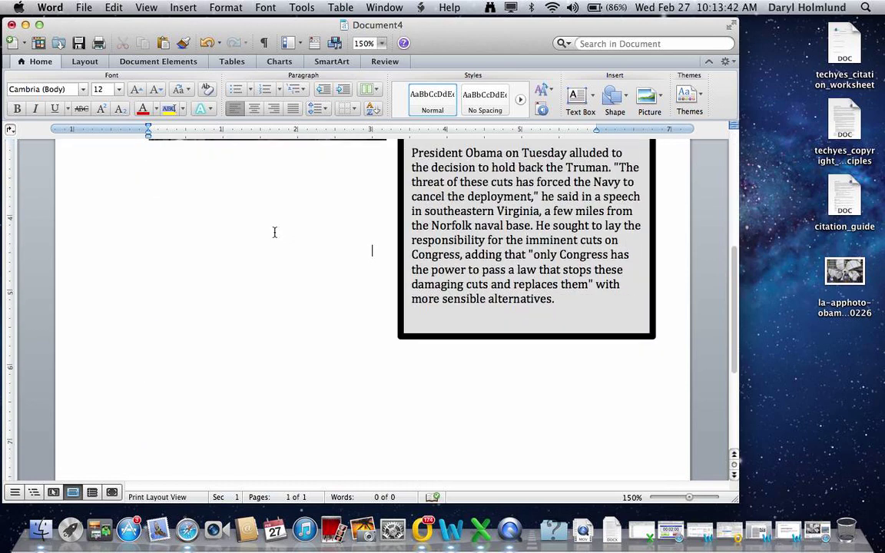
pyautogui.scroll(5, 274, 232)
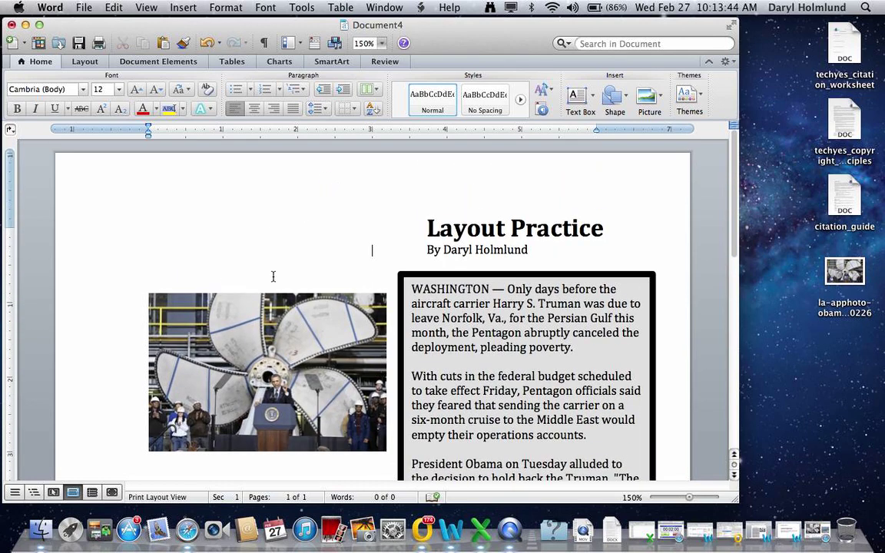